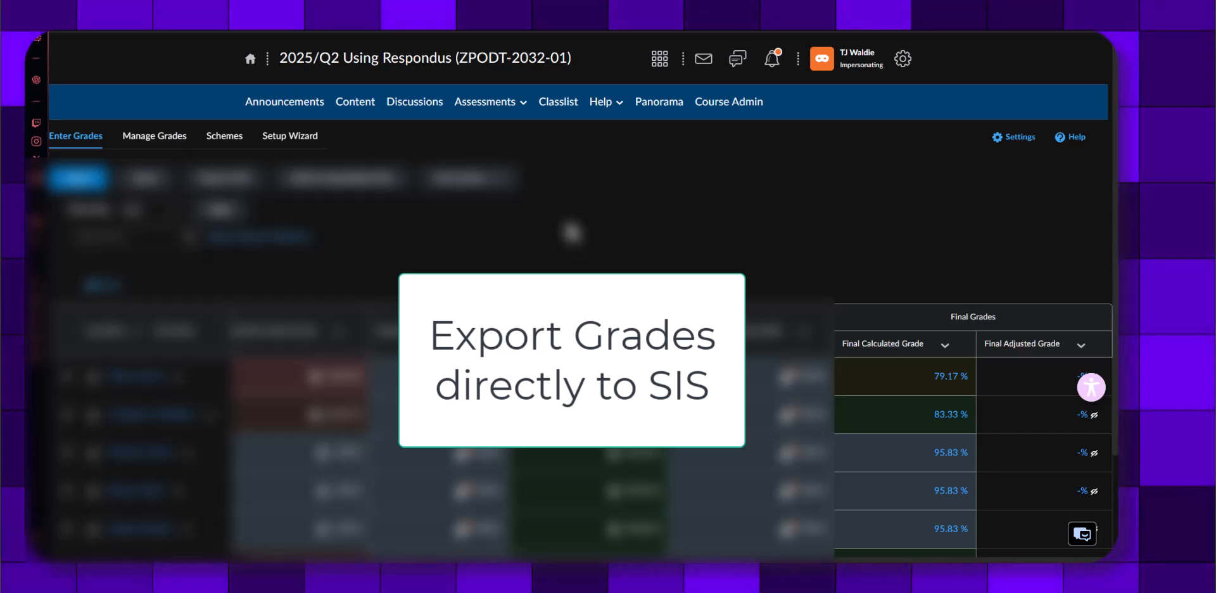
pyautogui.scroll(-2, 1027, 313)
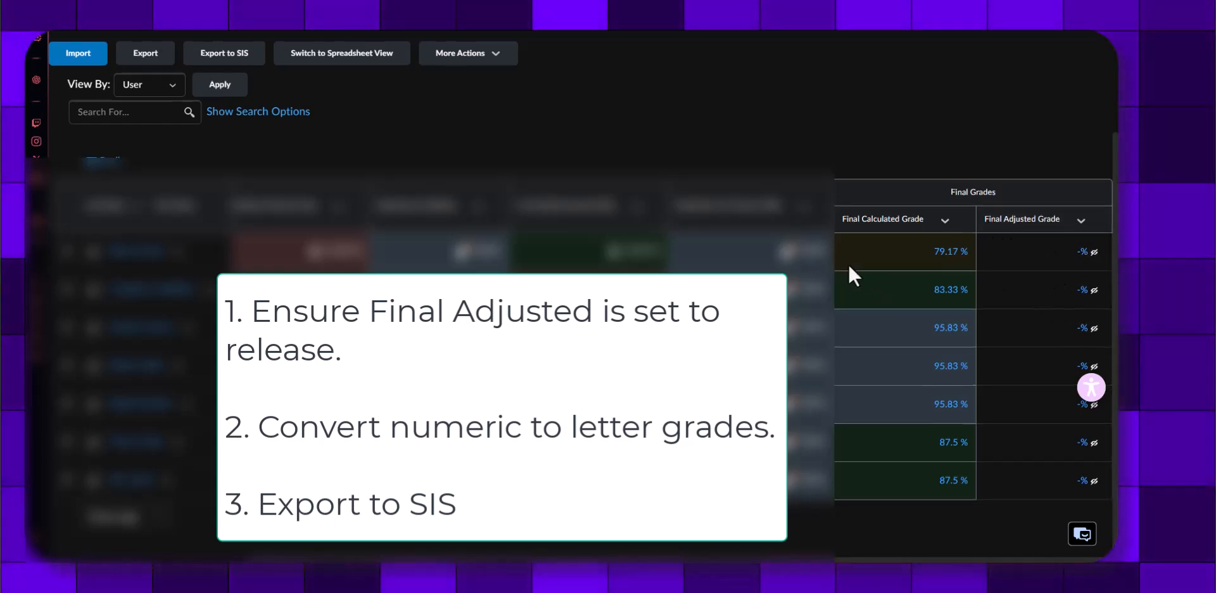
pyautogui.scroll(1, 857, 268)
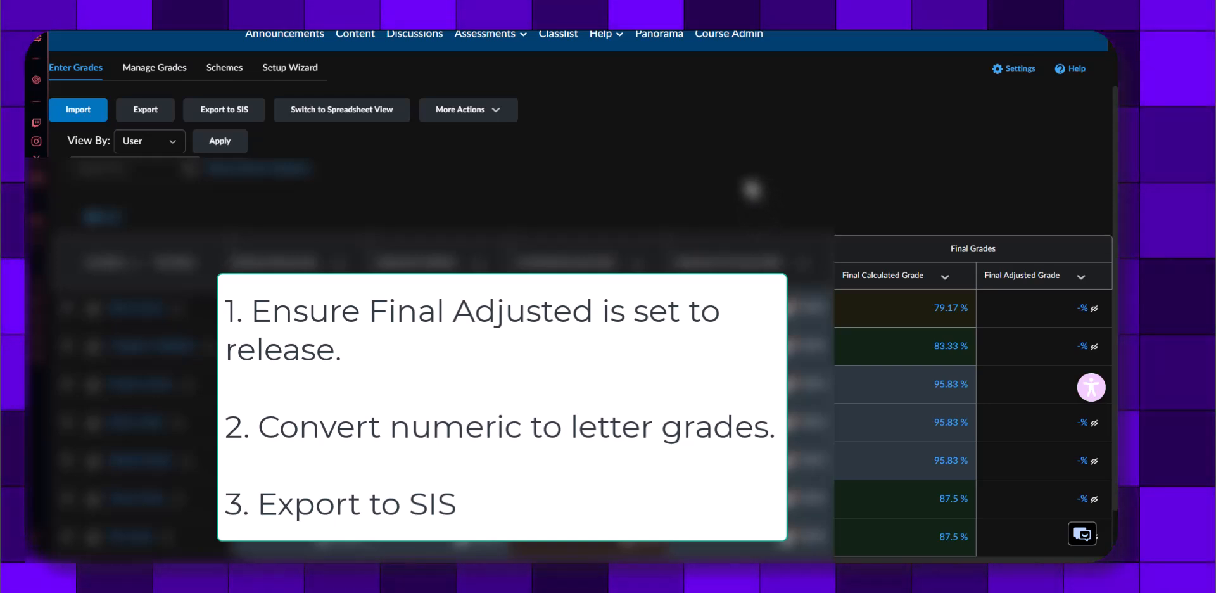
pyautogui.scroll(1, 734, 187)
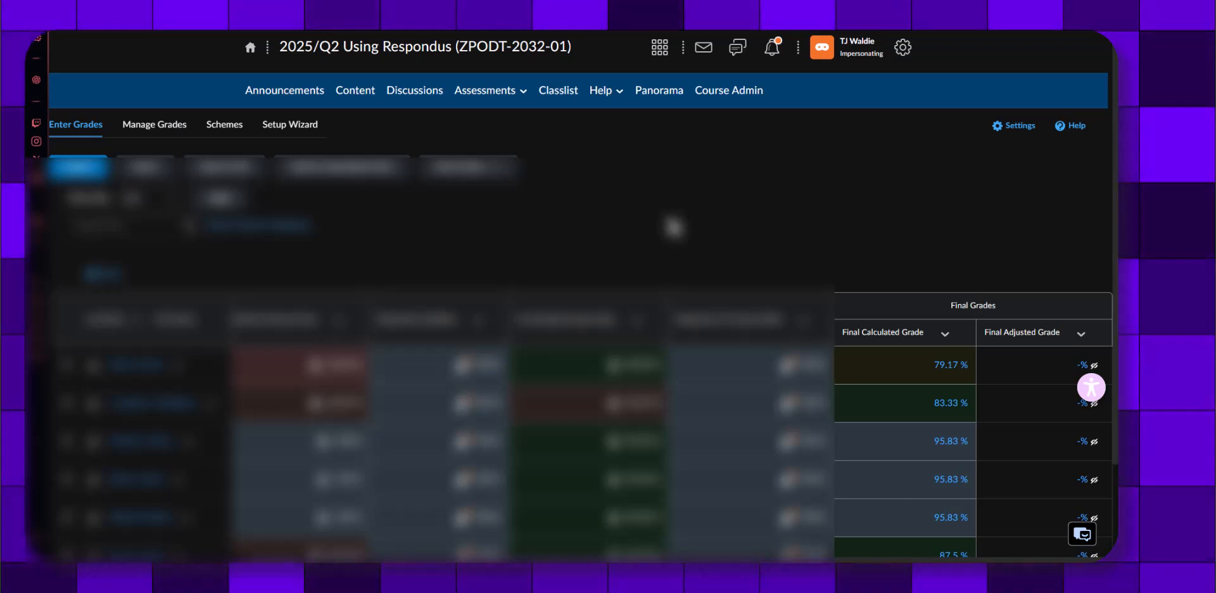
pyautogui.scroll(-1, 902, 251)
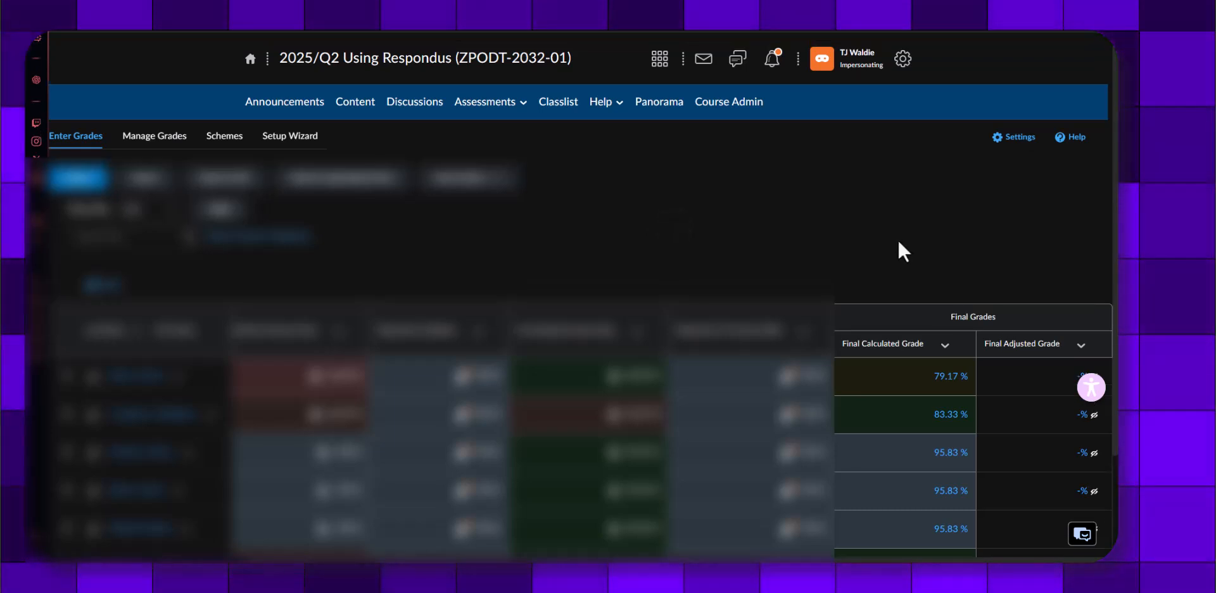
pyautogui.scroll(-2, 899, 242)
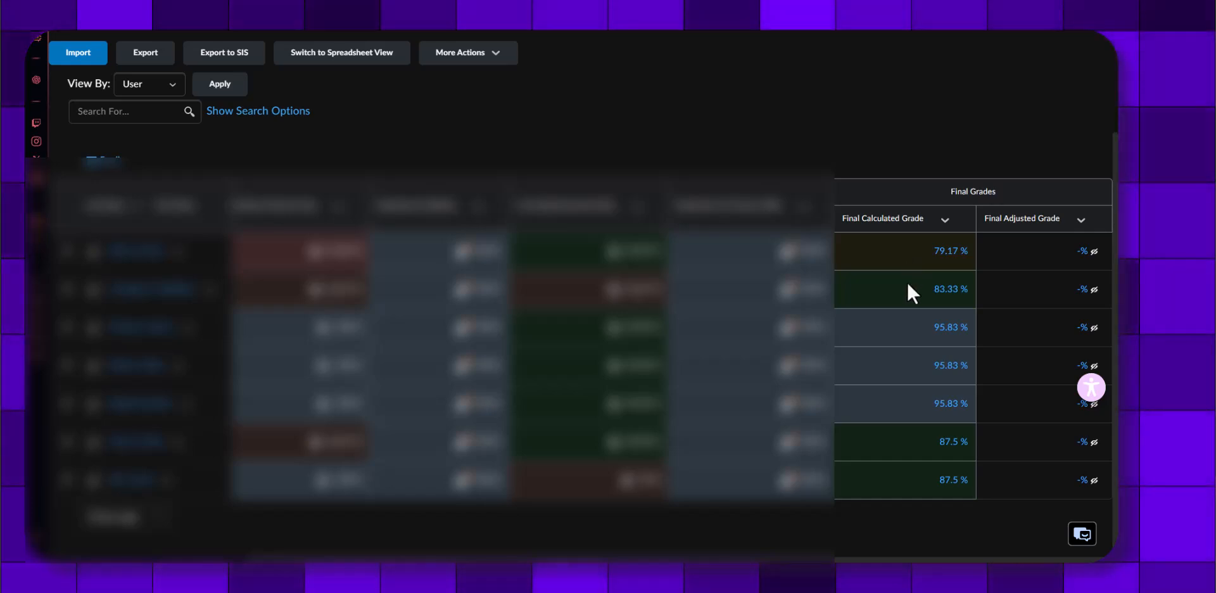
pyautogui.scroll(2, 919, 253)
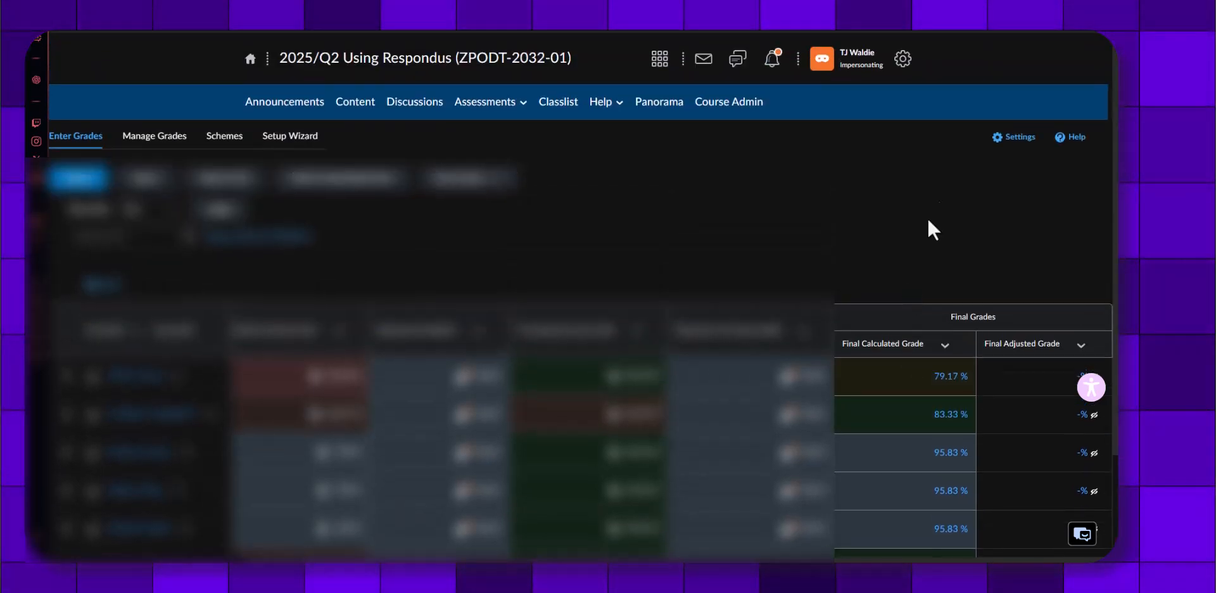
# Save the gradebook's Calculation Options with Adjusted Final Grade as the released grade and automatic final grade release enabled, confirming the save
pyautogui.click(1008, 146)
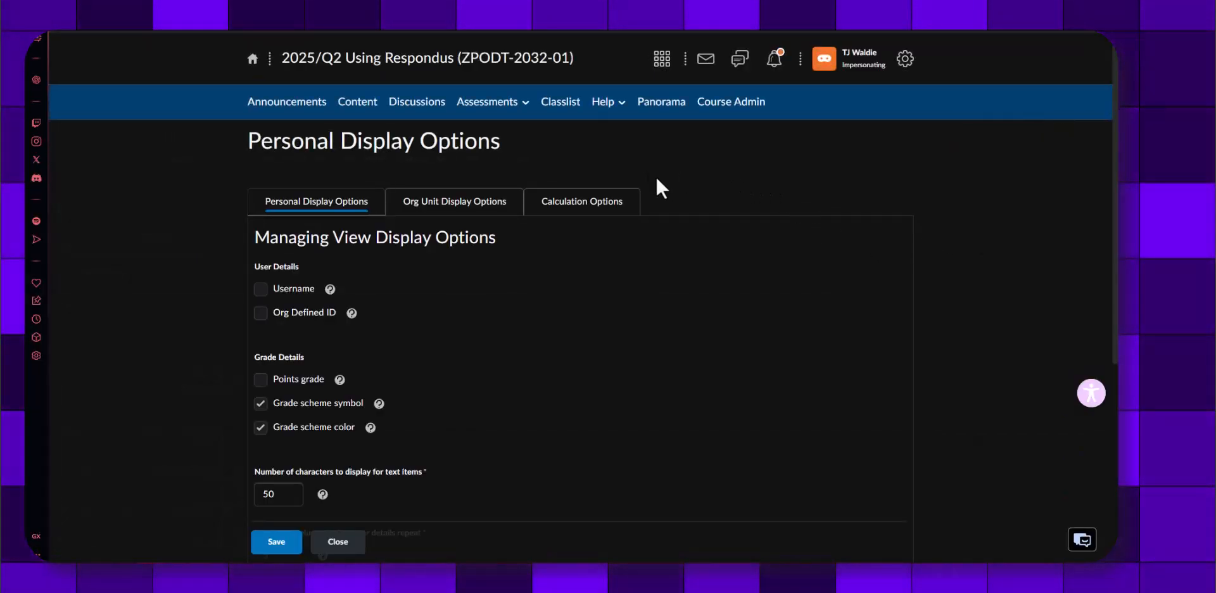
pyautogui.click(581, 216)
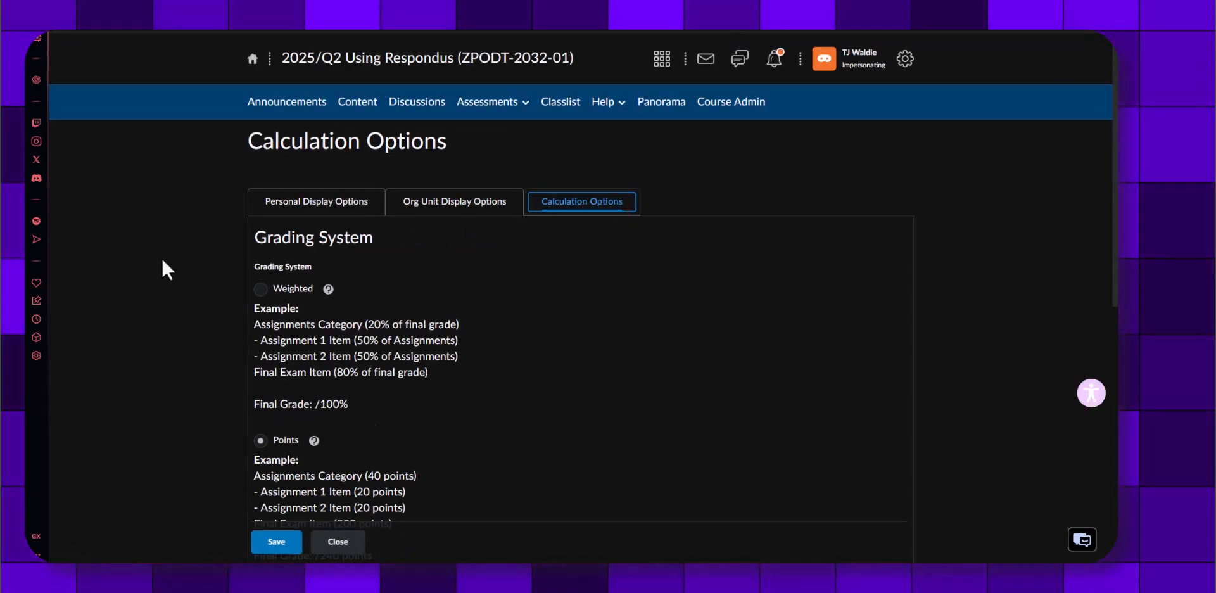
pyautogui.scroll(-1, 162, 257)
pyautogui.scroll(-6, 161, 257)
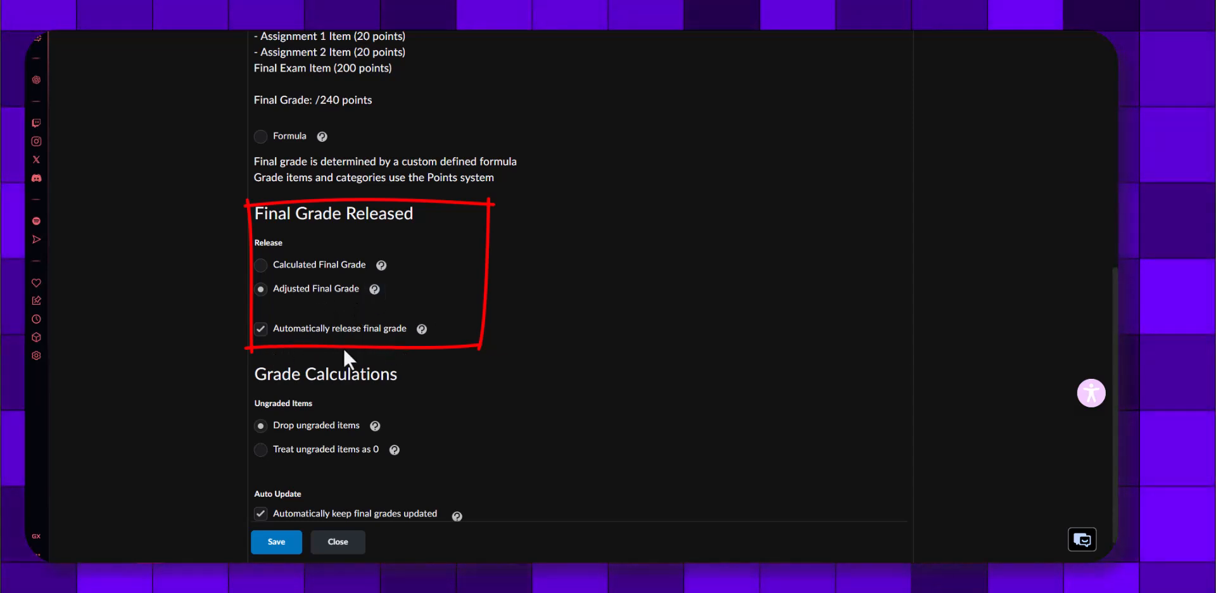
pyautogui.scroll(-1, 177, 405)
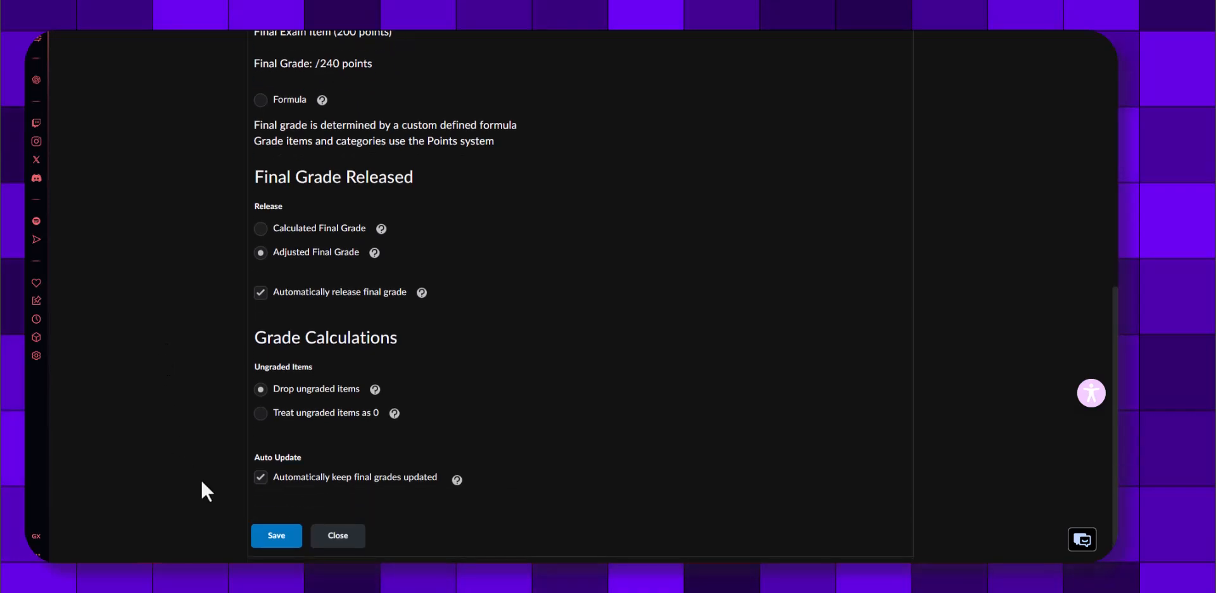
pyautogui.click(277, 535)
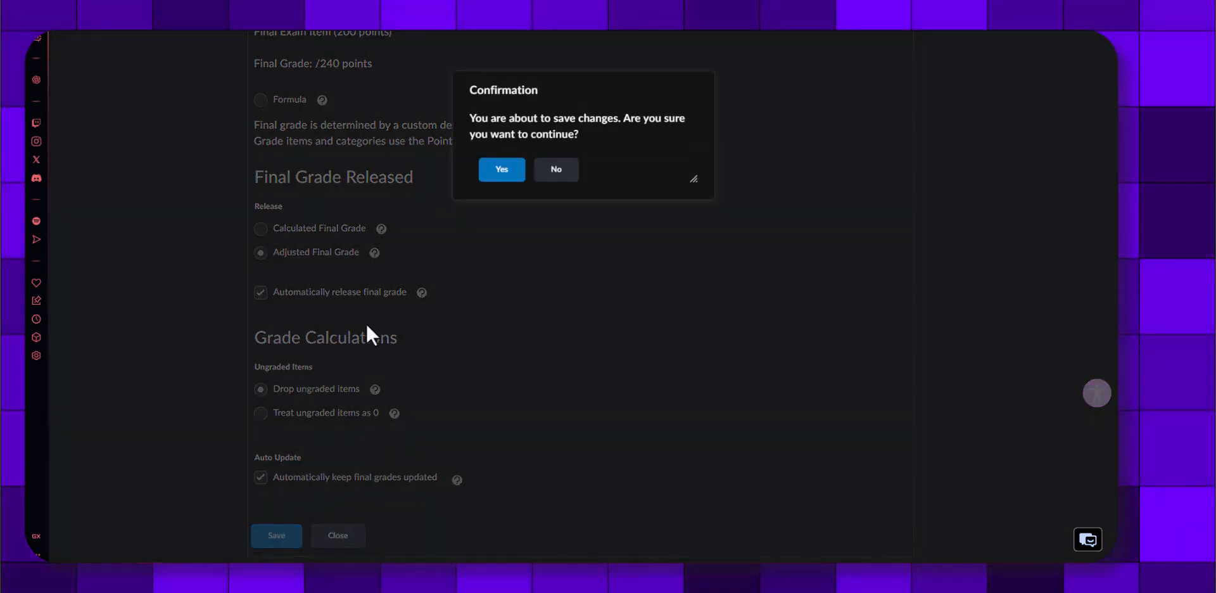
pyautogui.click(500, 171)
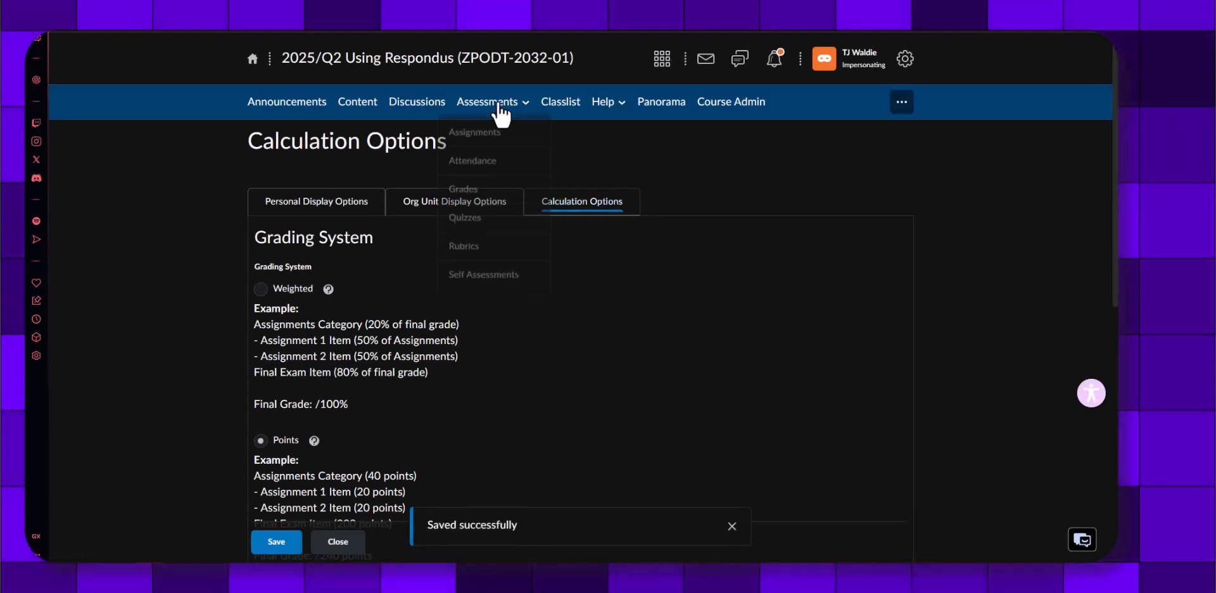
# Return to the course gradebook and open grade entry for the Final Adjusted Grade column
pyautogui.click(497, 105)
pyautogui.click(501, 209)
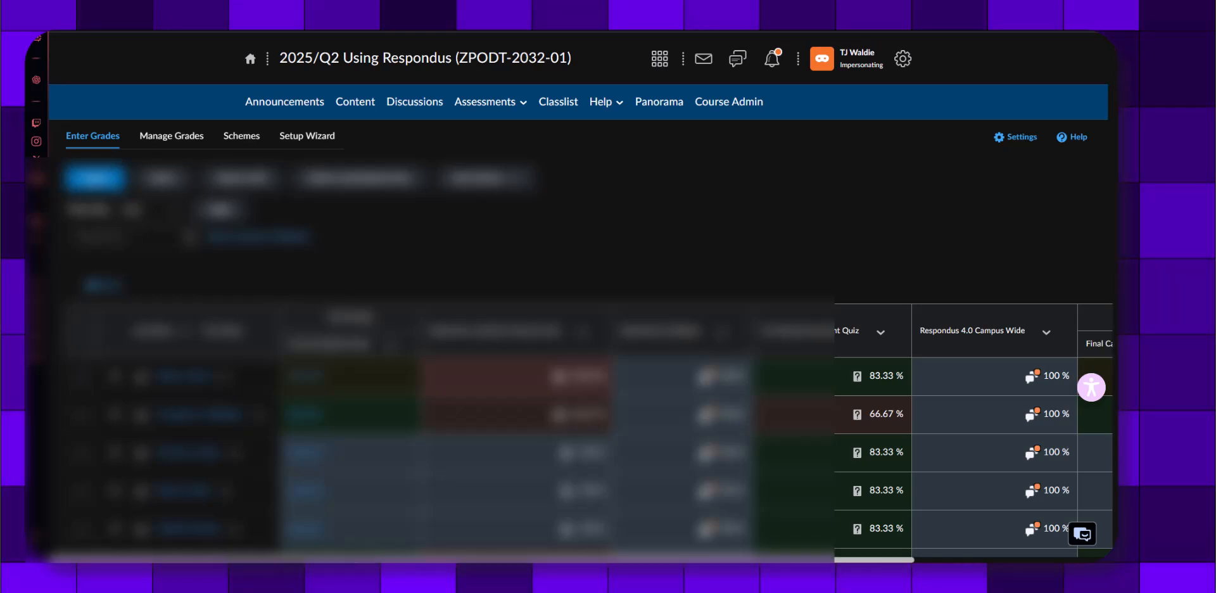
pyautogui.moveTo(516, 559); pyautogui.dragTo(714, 556)
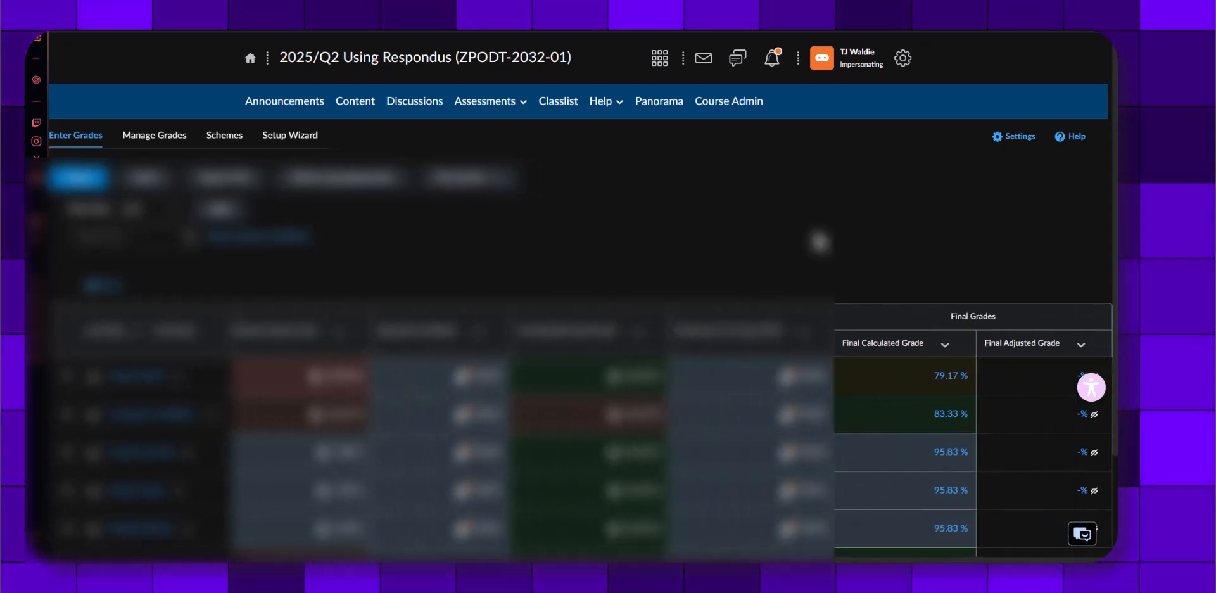
pyautogui.scroll(-2, 871, 261)
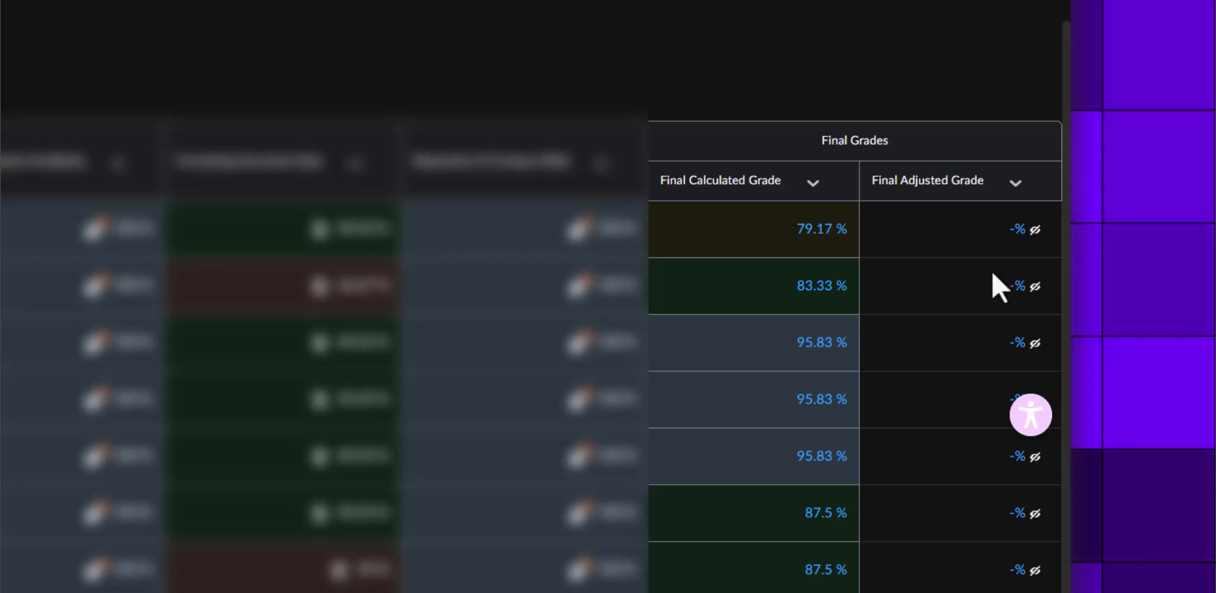
pyautogui.click(1015, 192)
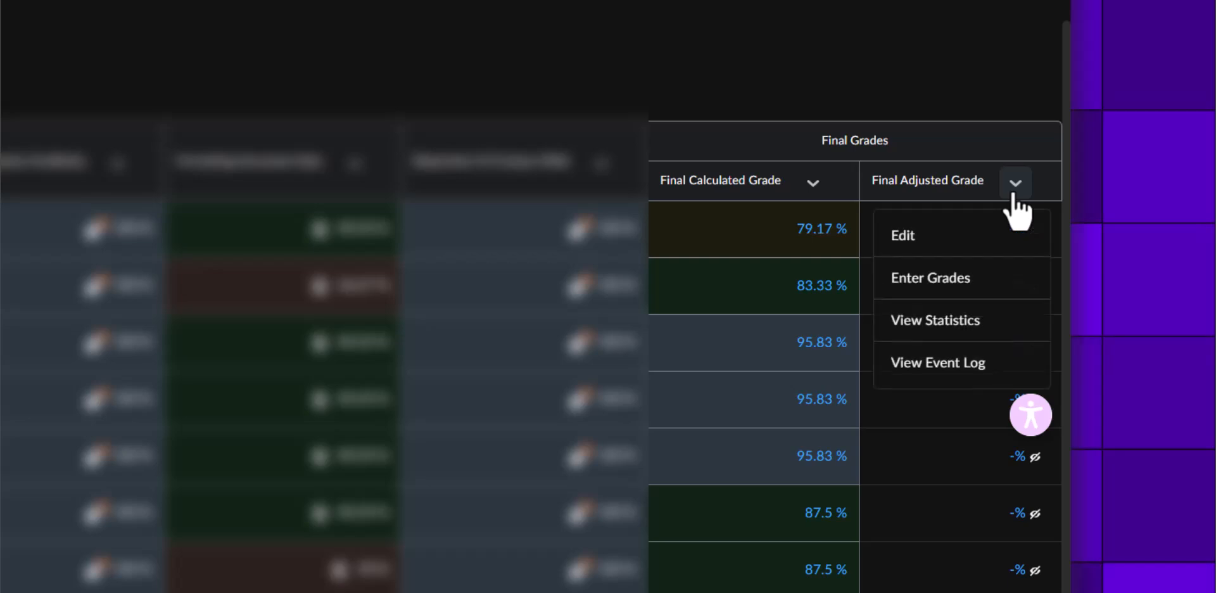
pyautogui.click(980, 286)
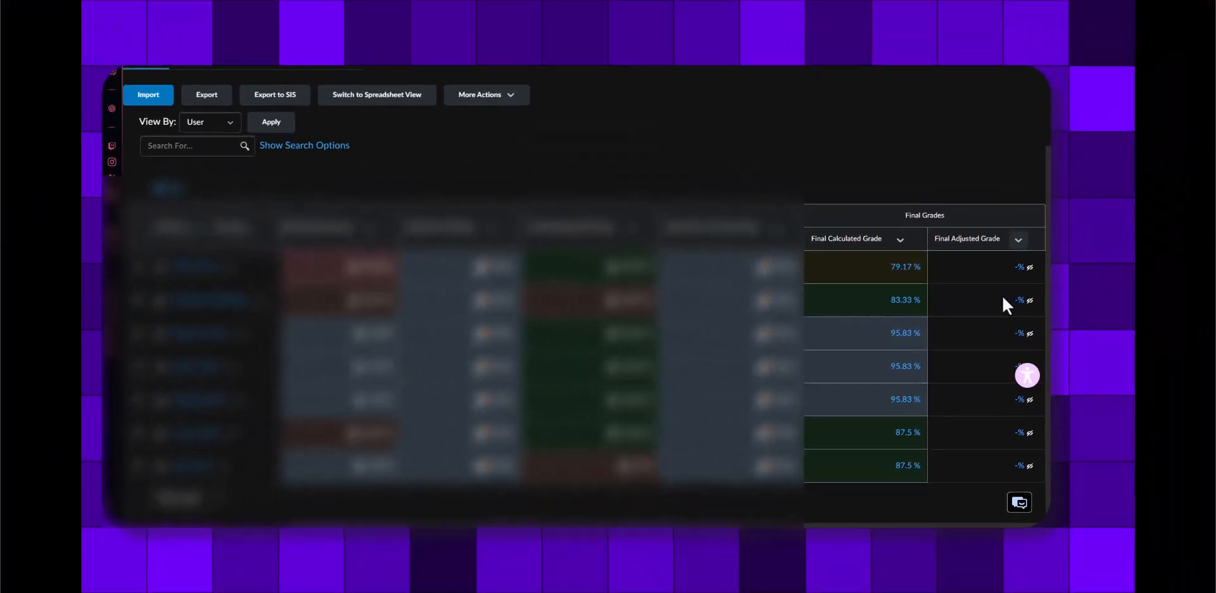
# Transfer the Final Calculated Grade to the Final Adjusted Grade for all seven students and save the changes
pyautogui.scroll(-2, 596, 266)
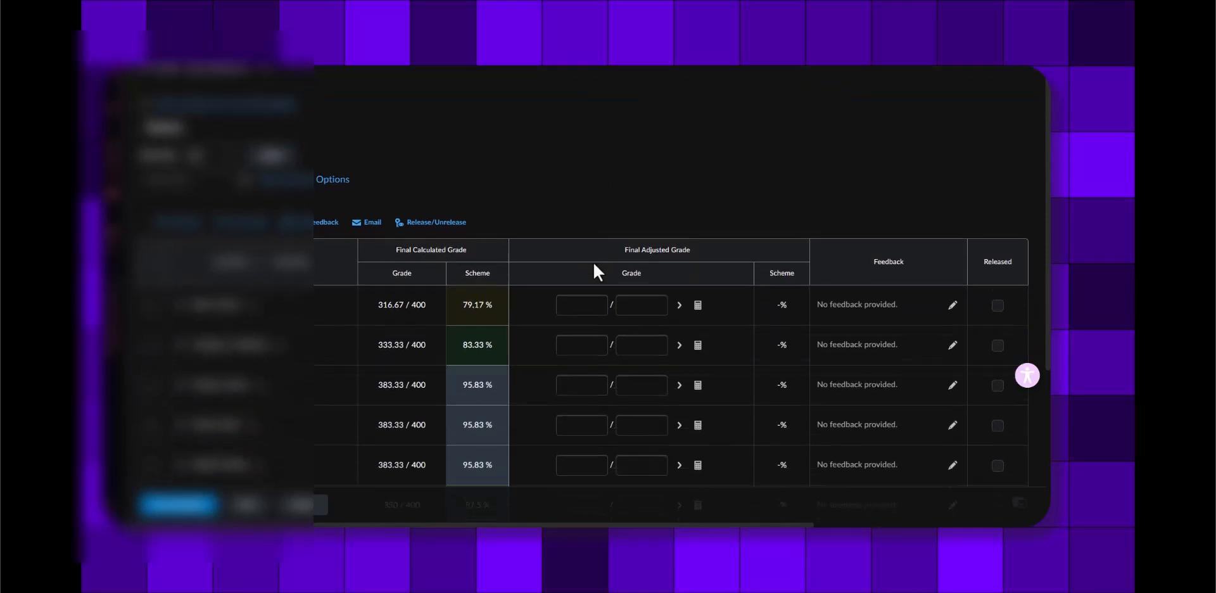
pyautogui.scroll(-3, 418, 306)
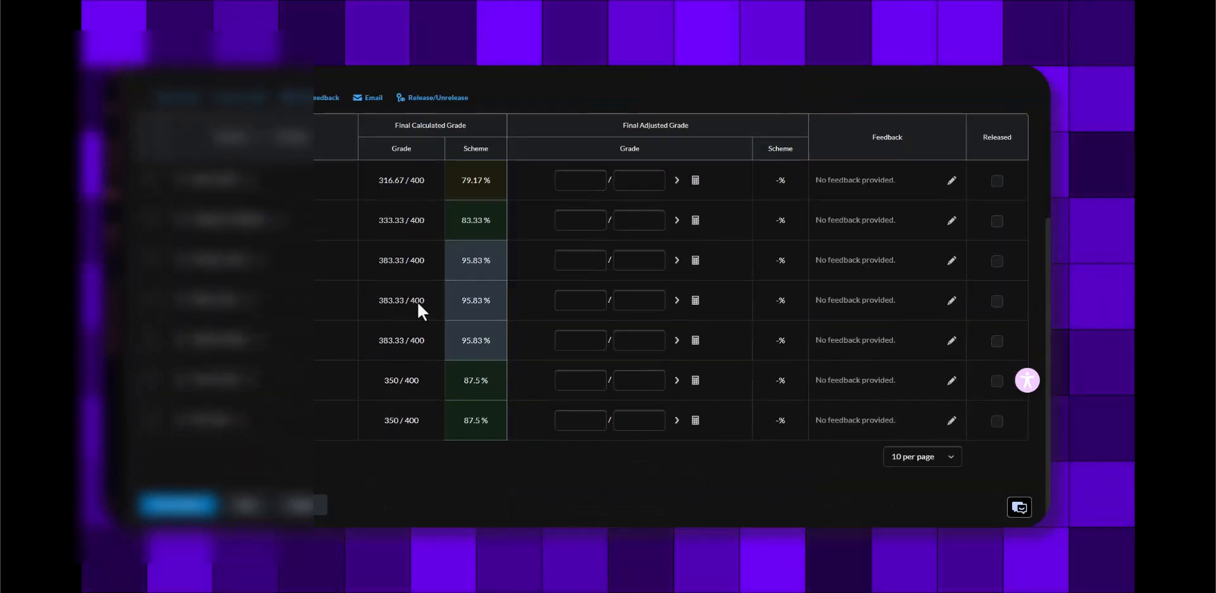
pyautogui.scroll(1, 418, 306)
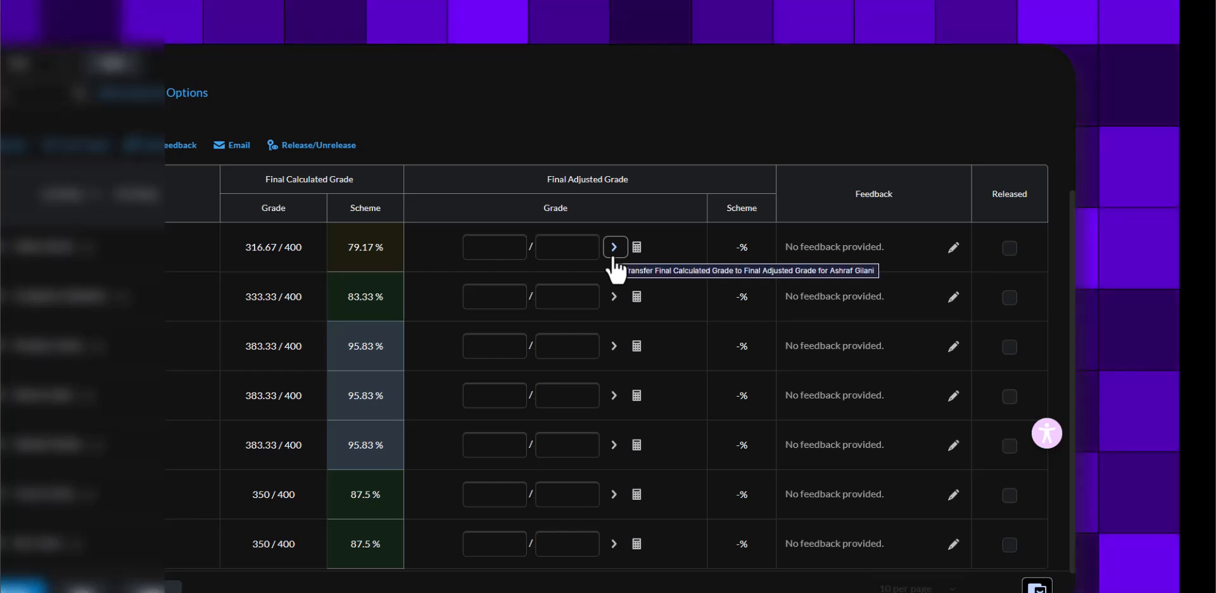
pyautogui.click(613, 248)
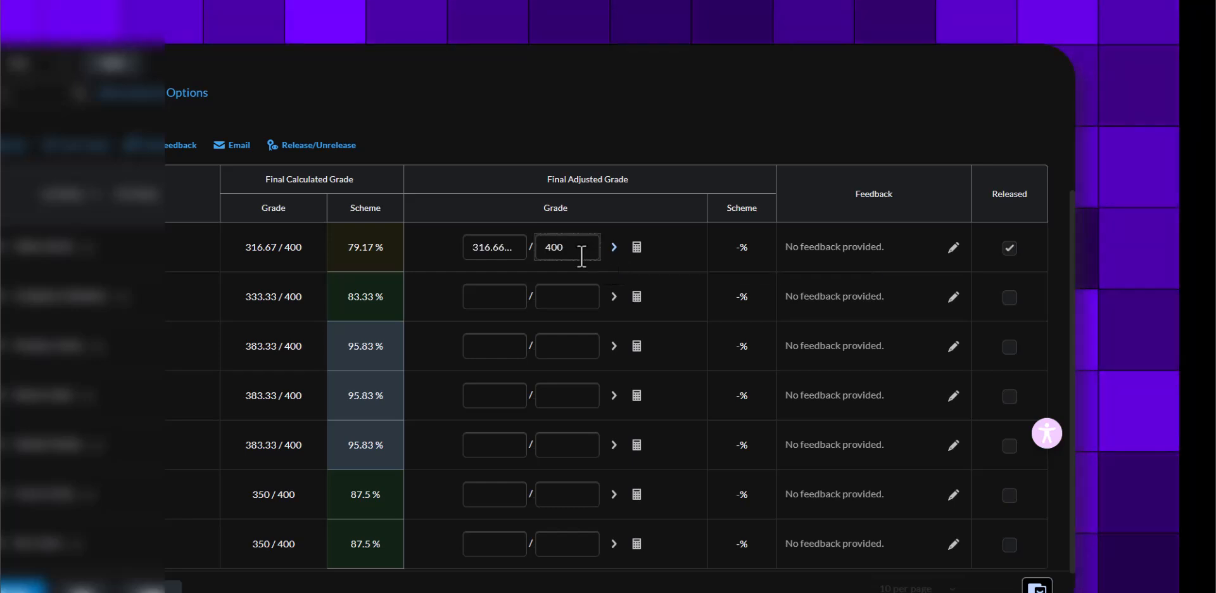
pyautogui.click(614, 296)
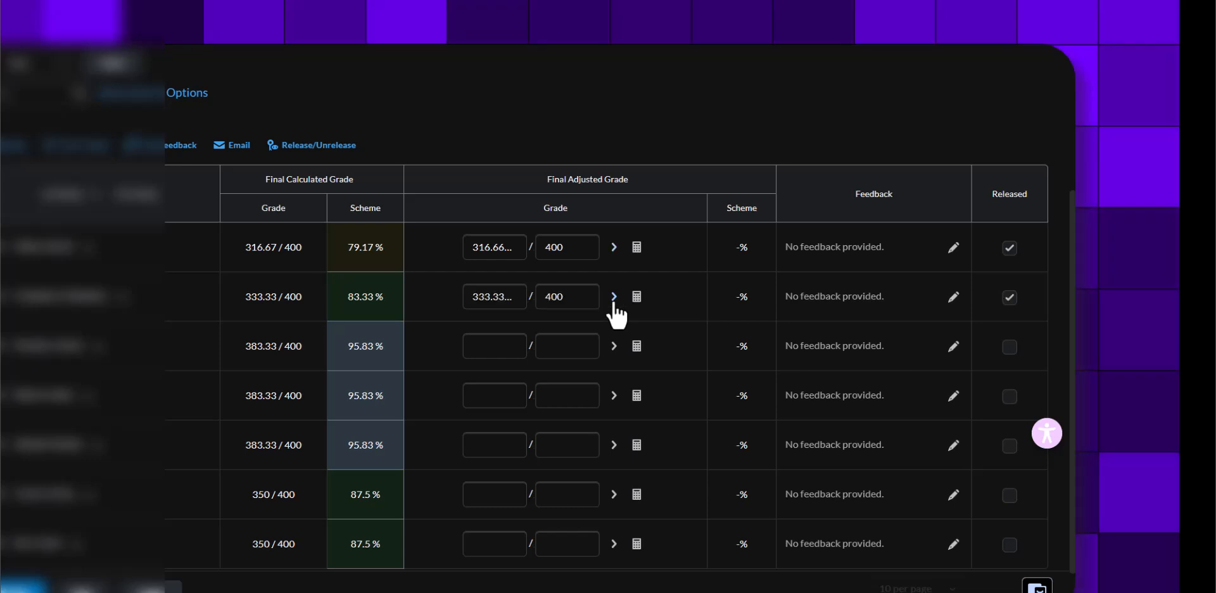
pyautogui.click(614, 346)
pyautogui.click(613, 396)
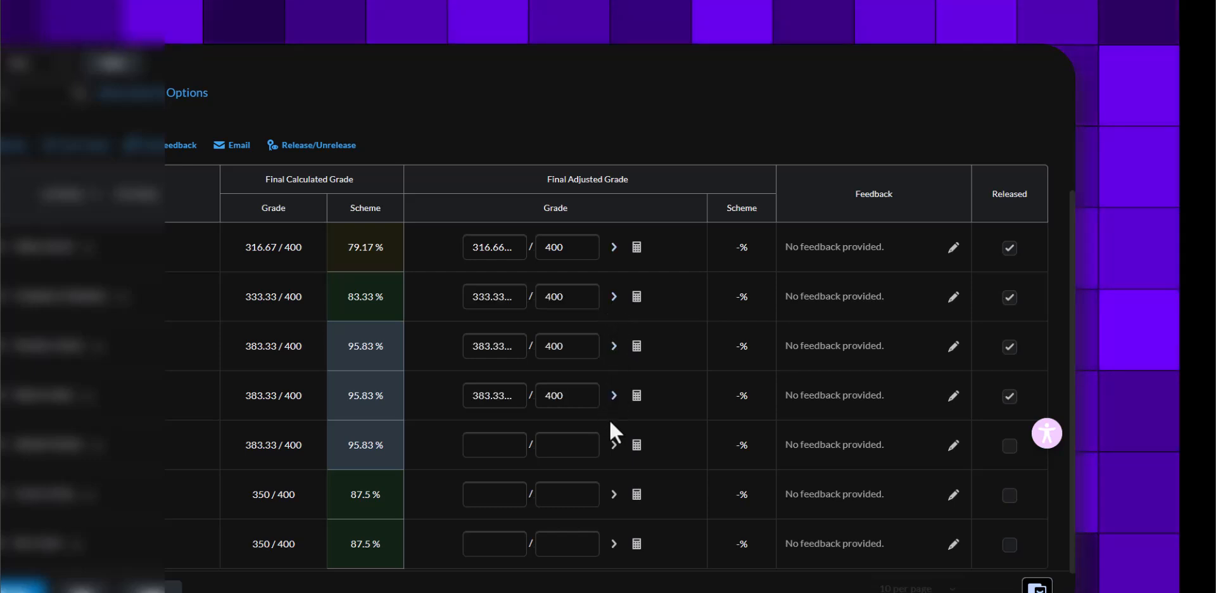
pyautogui.click(613, 444)
pyautogui.click(614, 493)
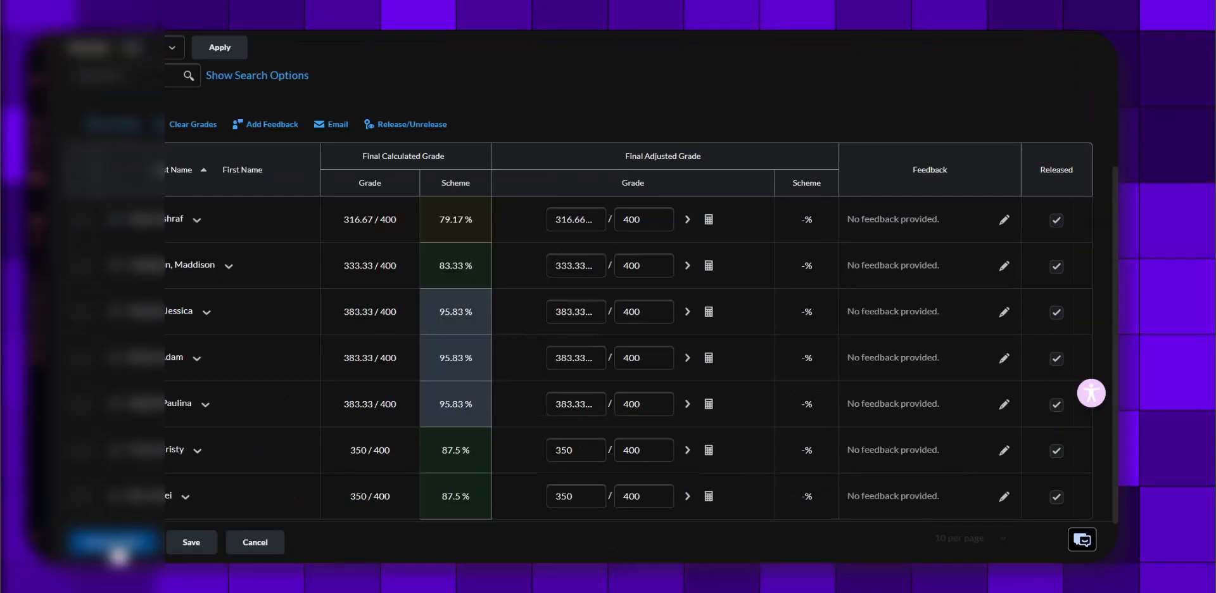
pyautogui.click(81, 589)
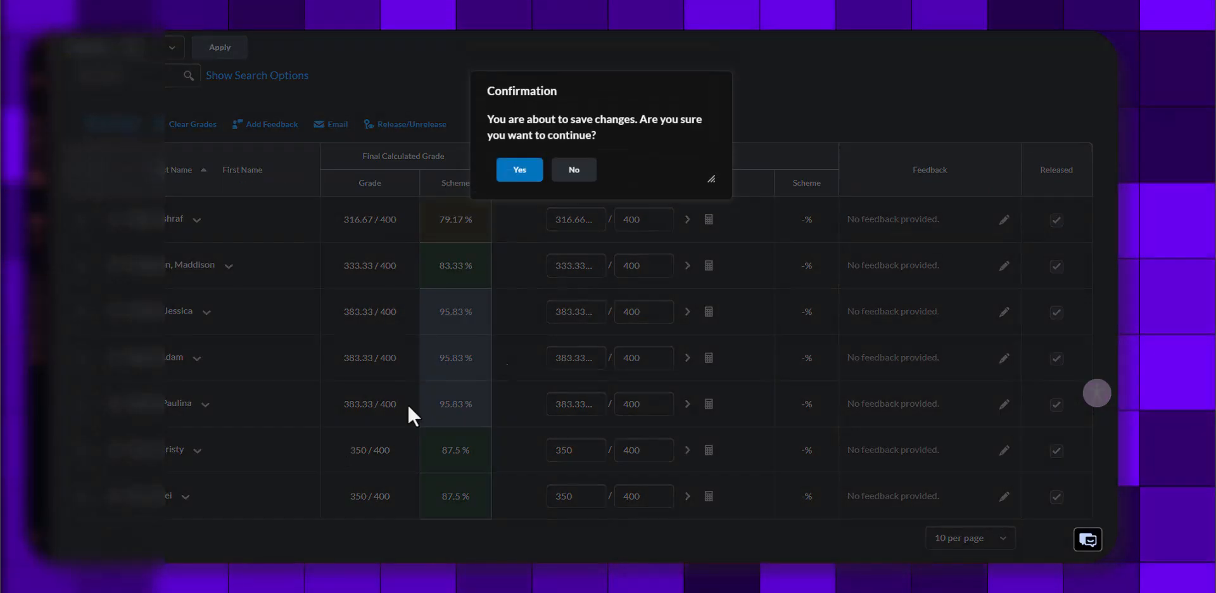
pyautogui.click(429, 190)
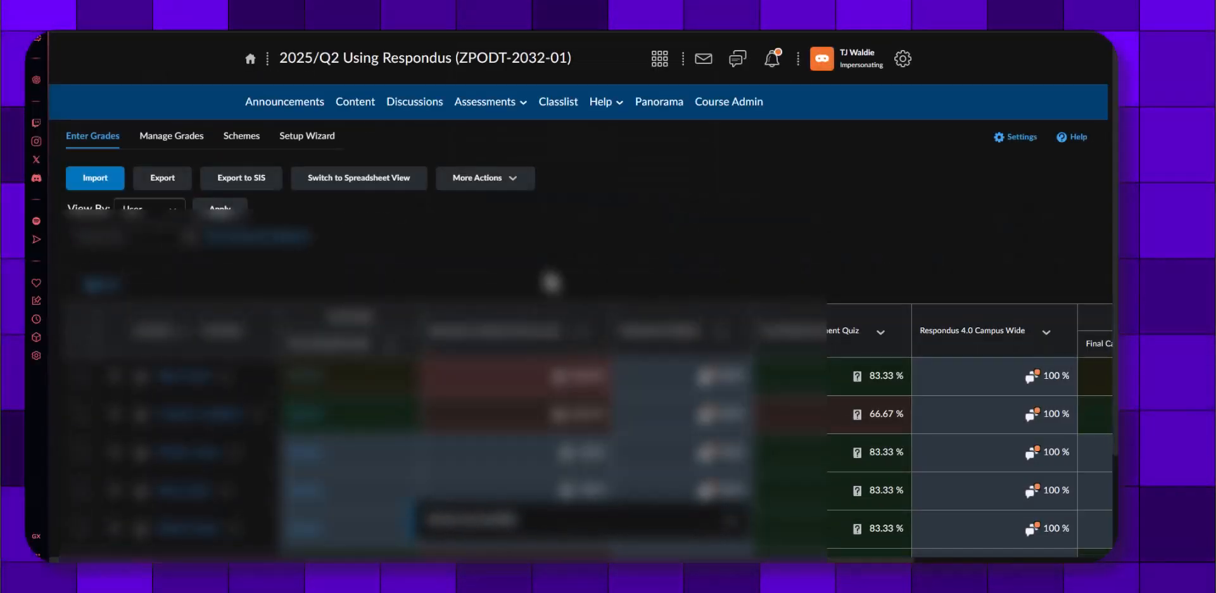
# Reopen grade entry for the Final Adjusted Grade column from the gradebook
pyautogui.scroll(-2, 842, 253)
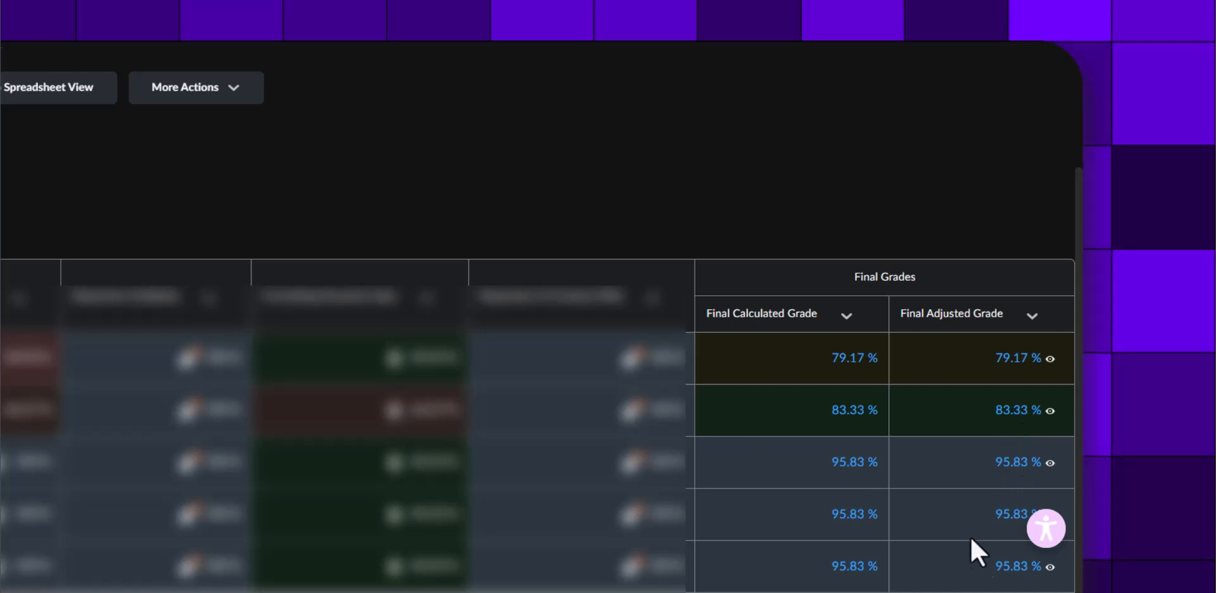
pyautogui.click(1025, 310)
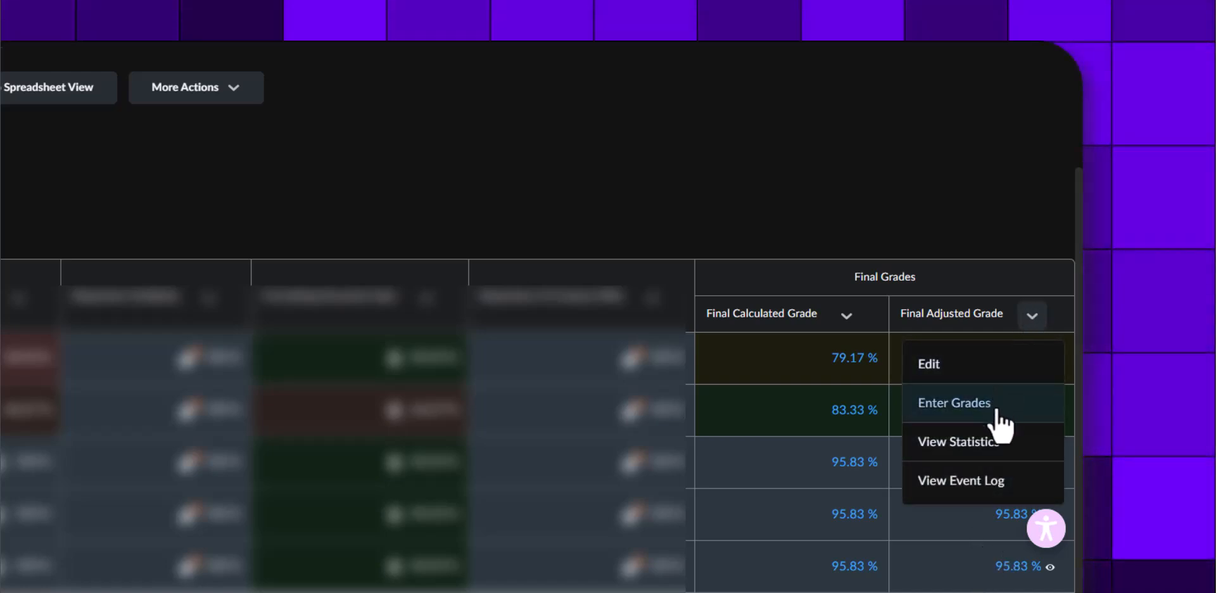
pyautogui.click(1029, 317)
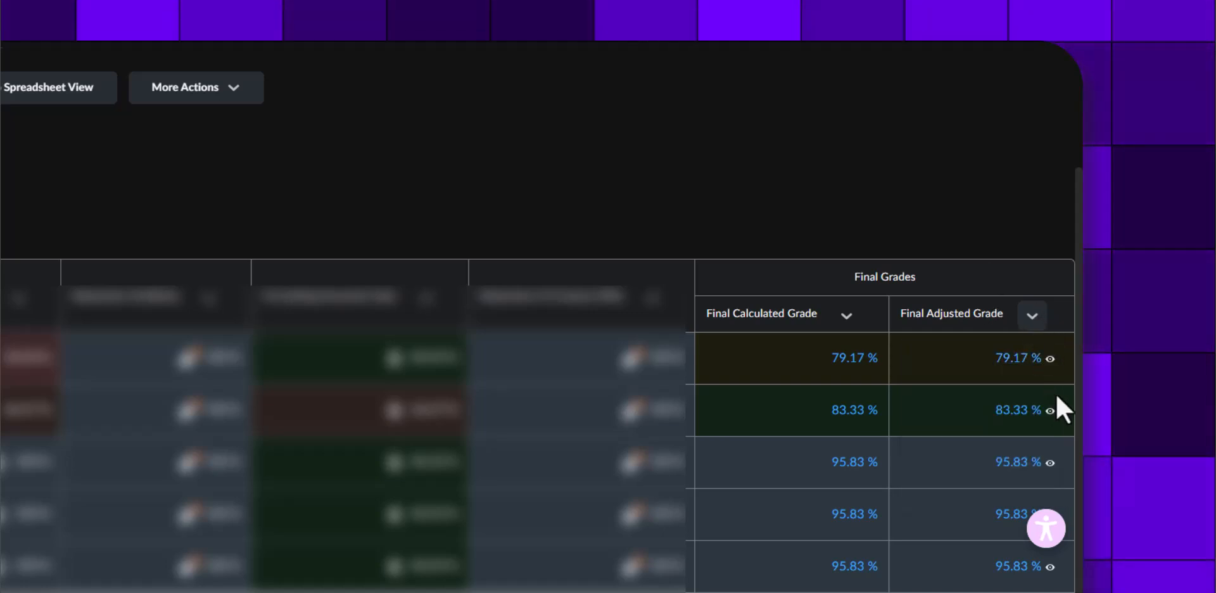
pyautogui.click(1031, 314)
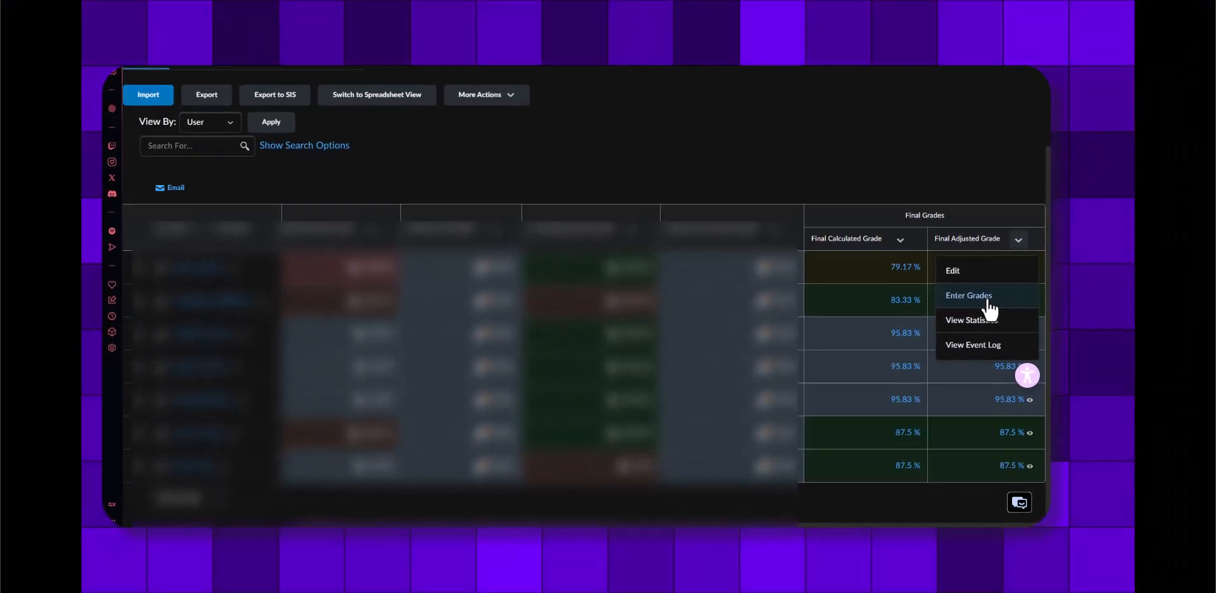
pyautogui.click(985, 345)
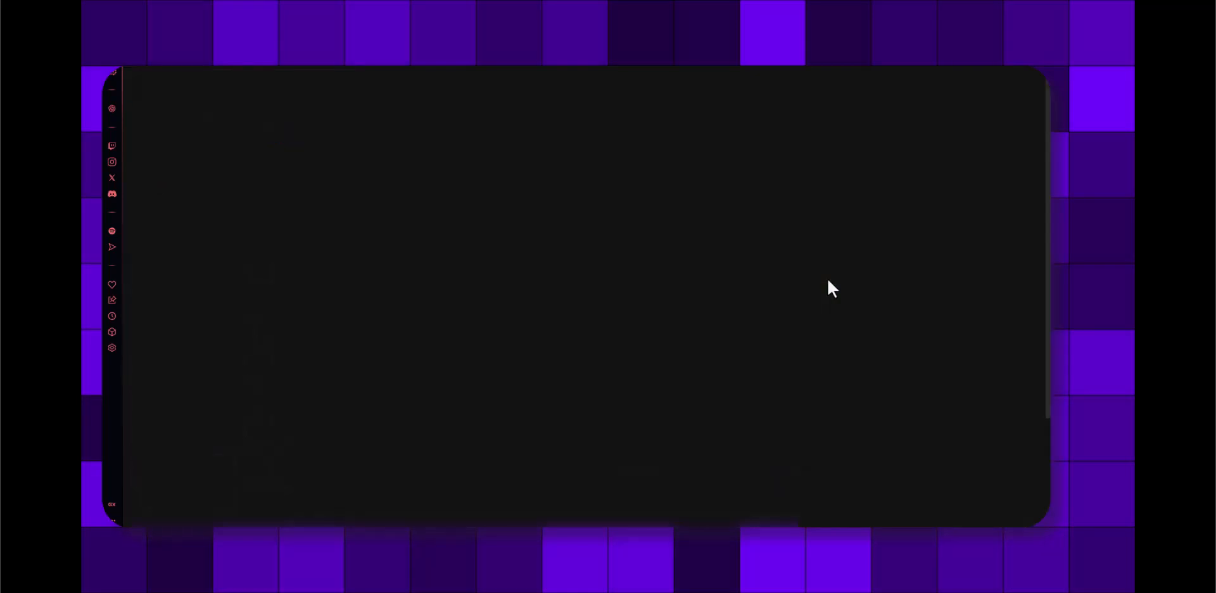
# Clear the Released option for the second student's Final Adjusted Grade and save the change
pyautogui.scroll(-3, 564, 283)
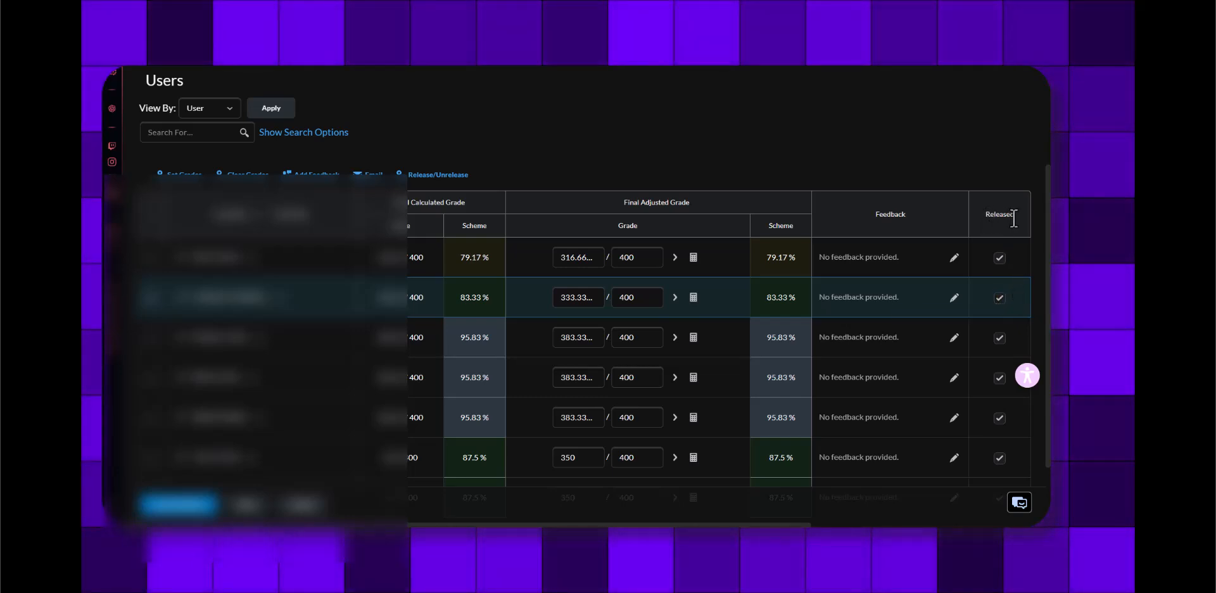
pyautogui.click(1000, 297)
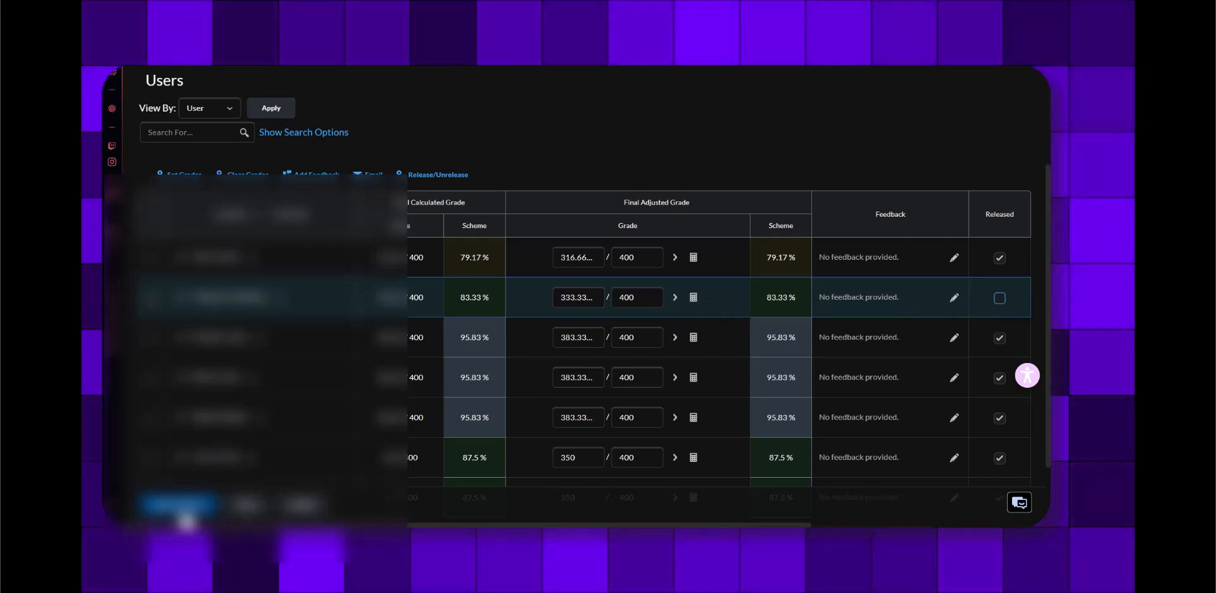
pyautogui.click(180, 504)
pyautogui.click(529, 188)
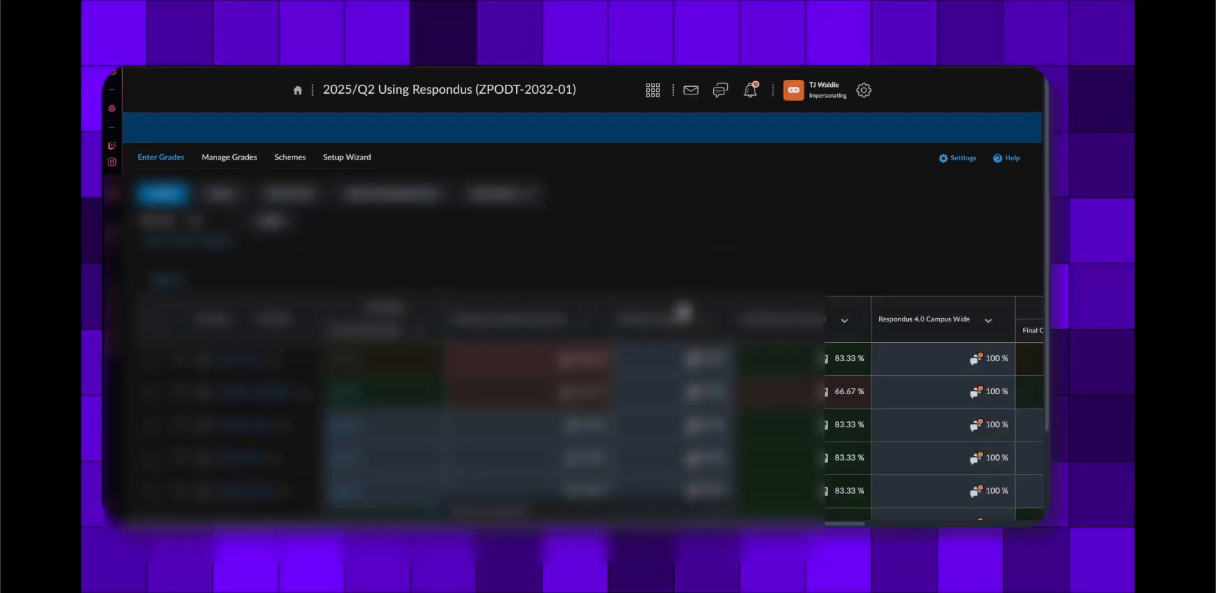
pyautogui.hscroll(3, 859, 228)
pyautogui.scroll(-3, 851, 228)
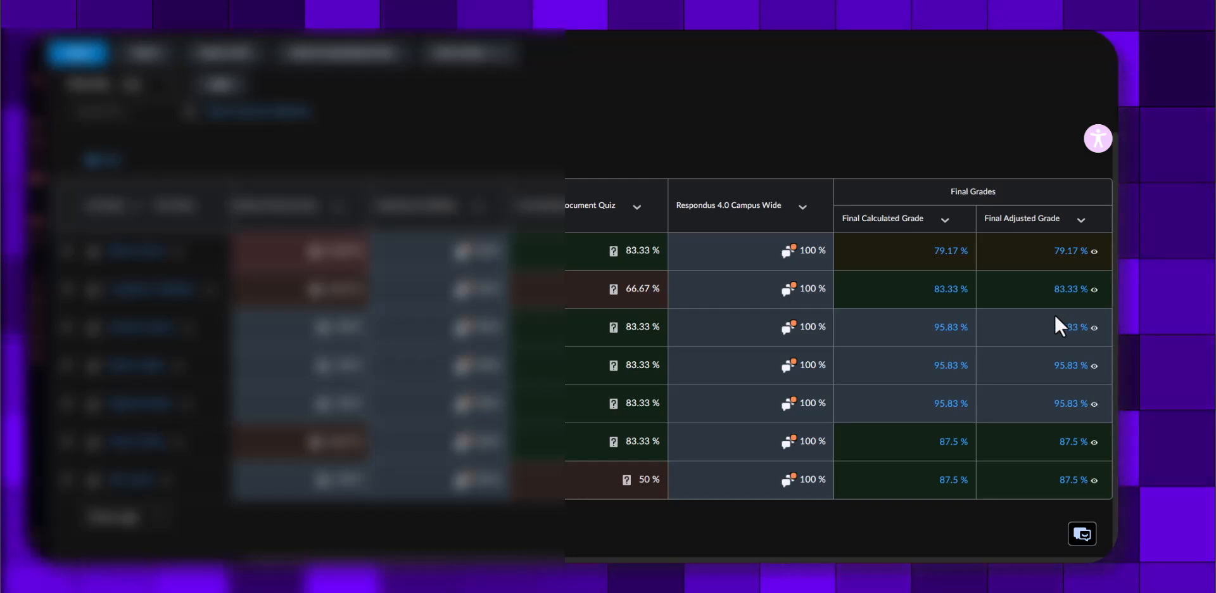
# Set MCC Default as the course's default grade scheme and confirm the change
pyautogui.scroll(2, 1026, 315)
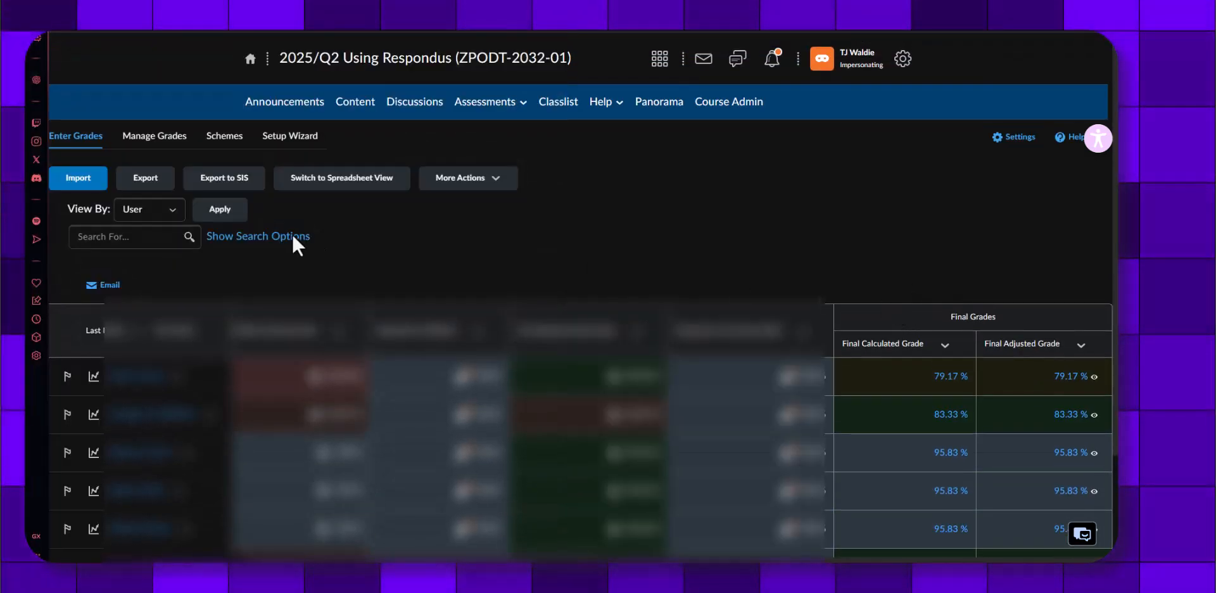
pyautogui.click(223, 143)
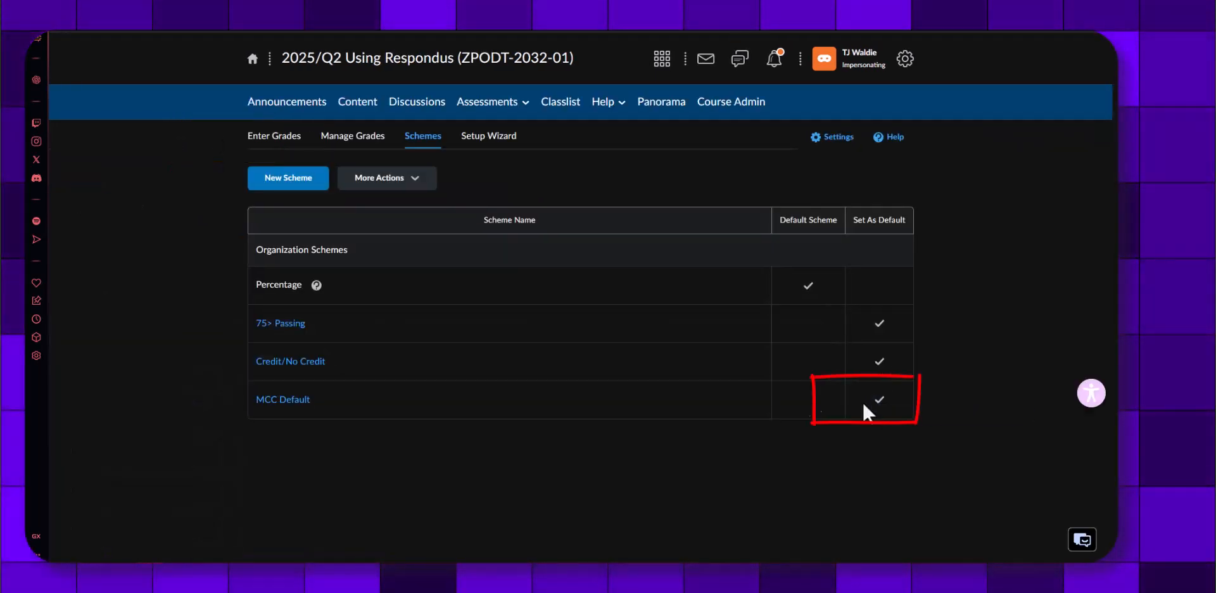
pyautogui.click(877, 402)
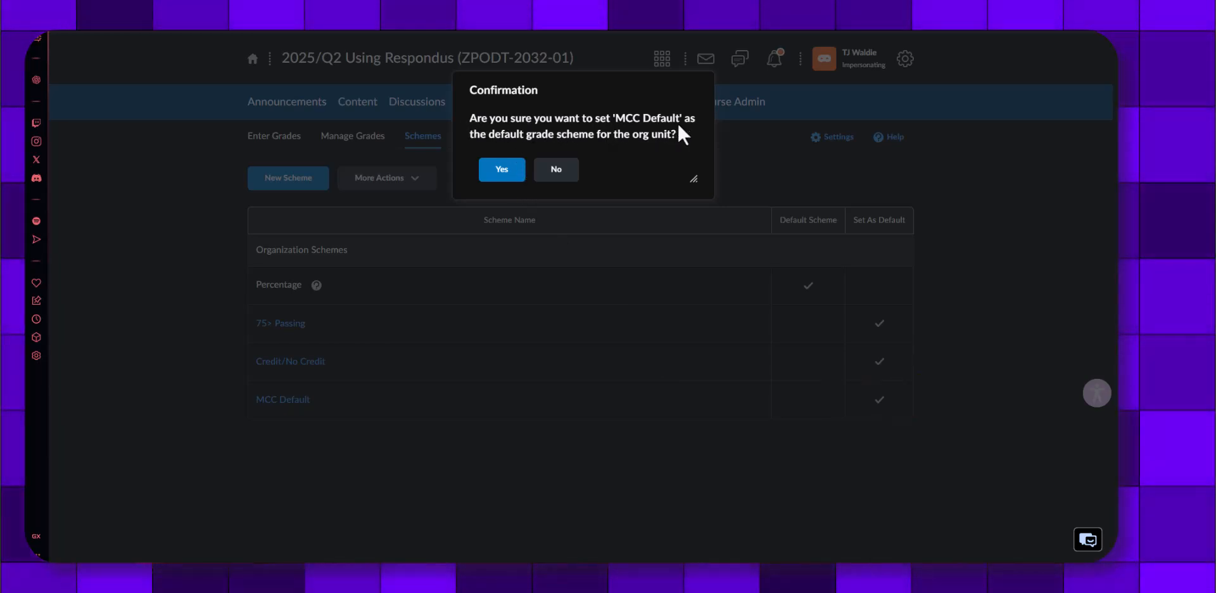
pyautogui.click(508, 176)
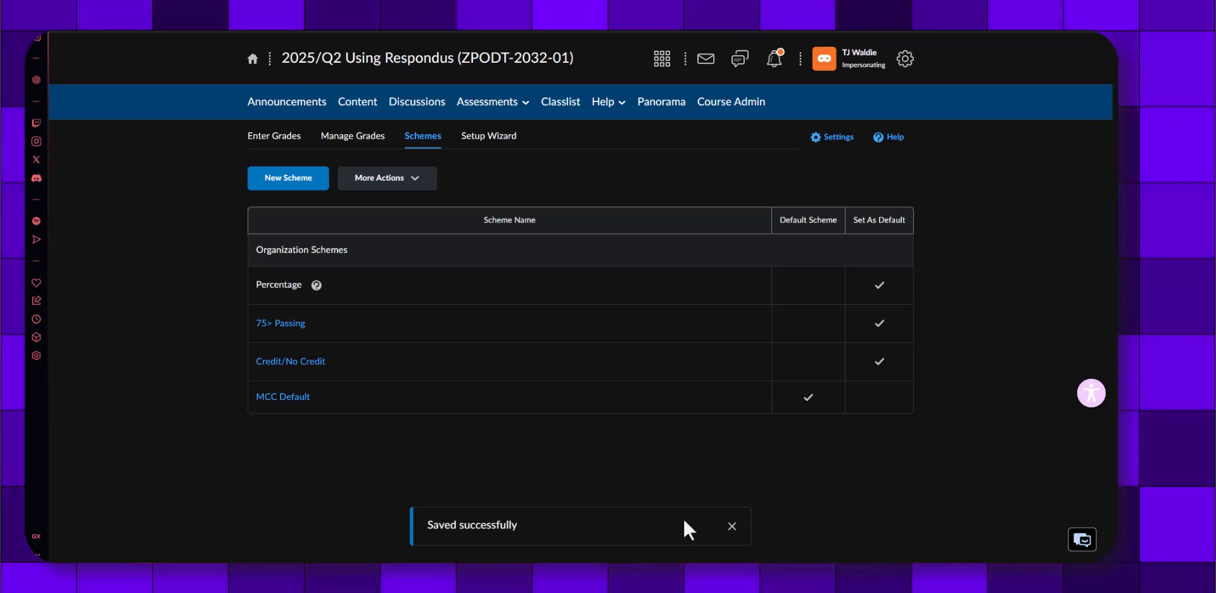
# Return to the course gradebook, check the Final Calculated and Final Adjusted Grade columns, and open the grade export to the SIS
pyautogui.click(270, 139)
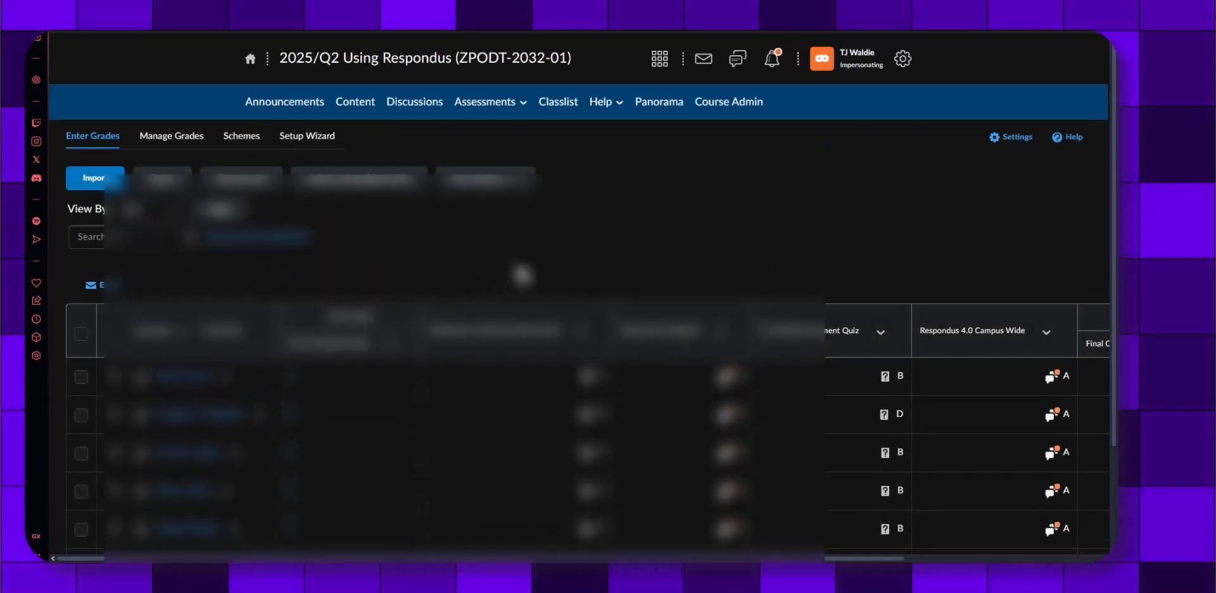
pyautogui.scroll(-2, 828, 269)
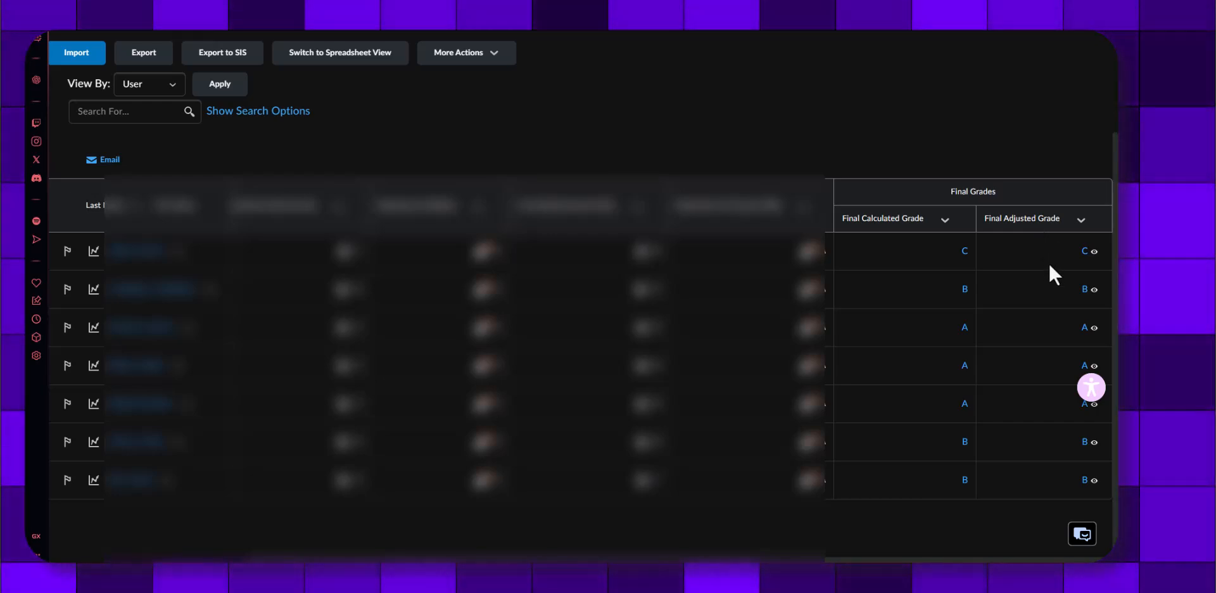
pyautogui.scroll(1, 1047, 304)
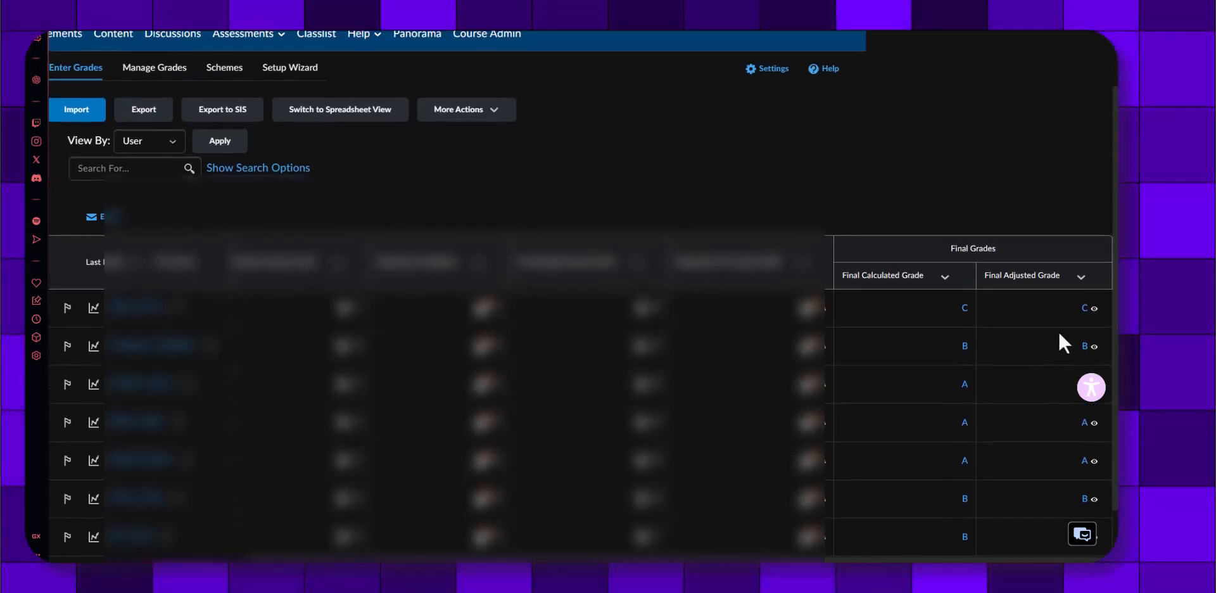
pyautogui.scroll(-1, 1076, 304)
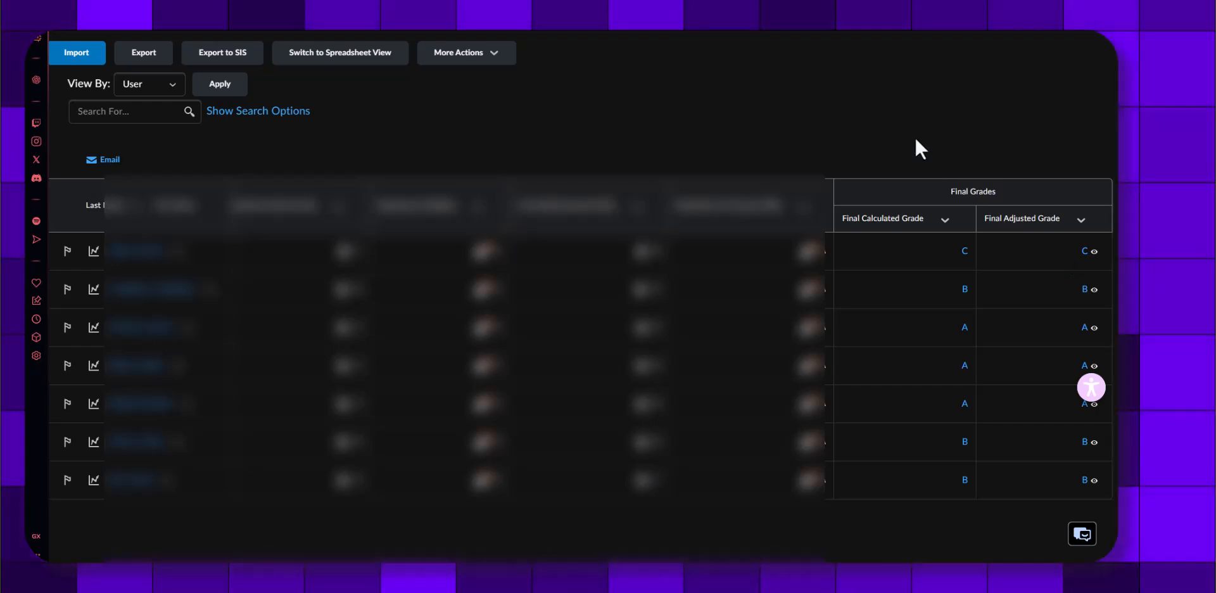
pyautogui.hscroll(-4, 897, 137)
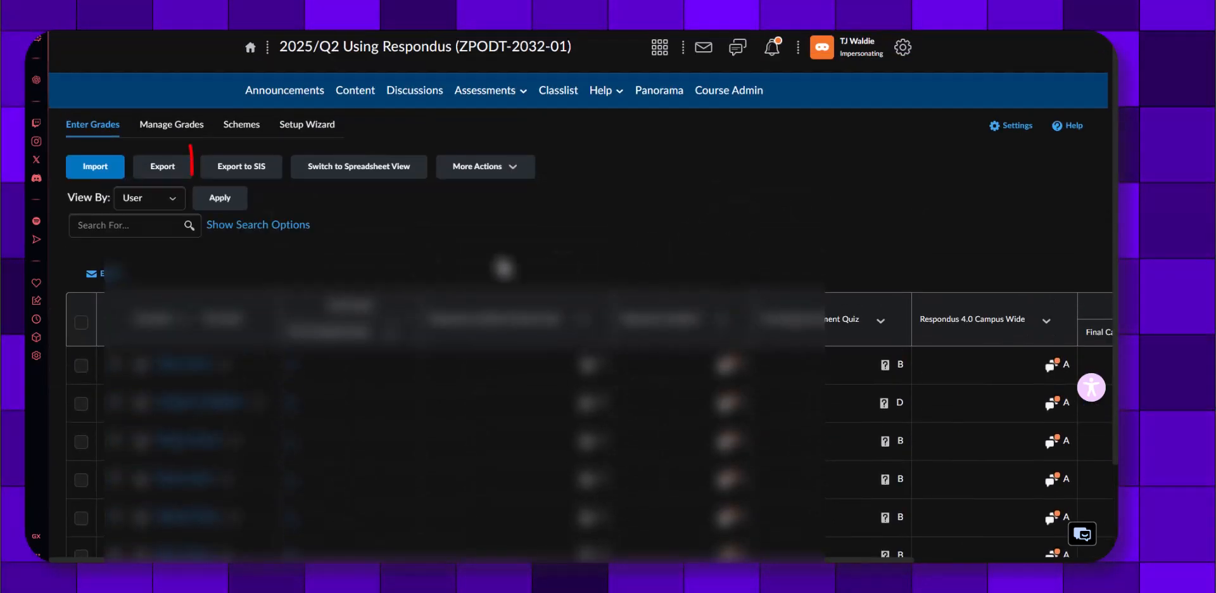
pyautogui.click(253, 173)
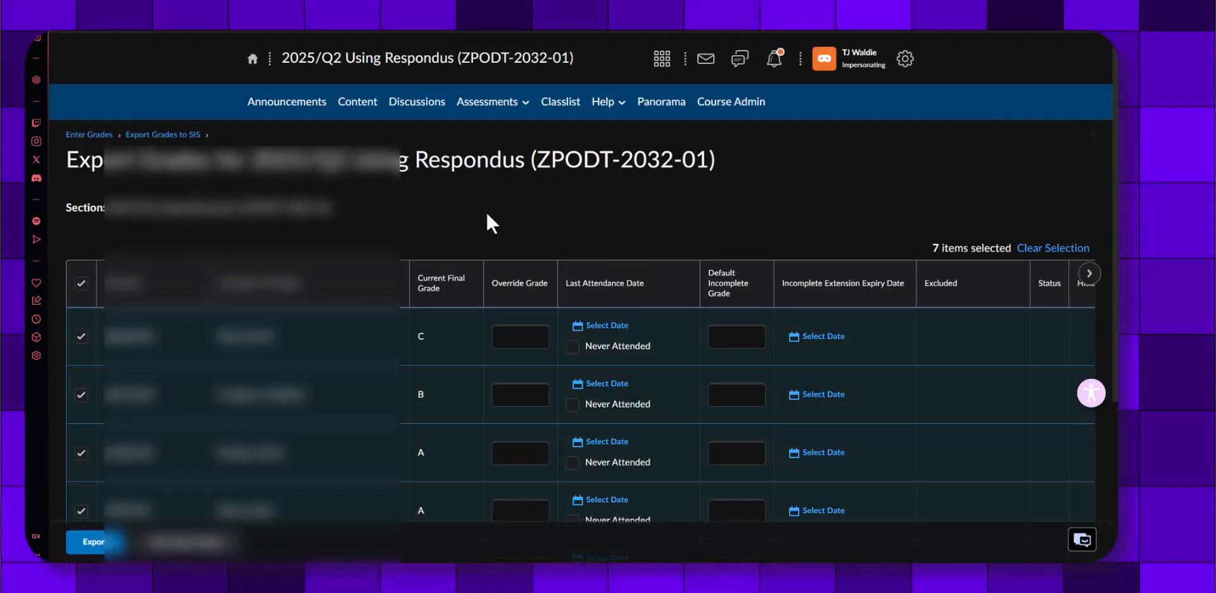
# Enter B as the override grade for the first student in the export list
pyautogui.scroll(-1, 489, 222)
pyautogui.click(513, 283)
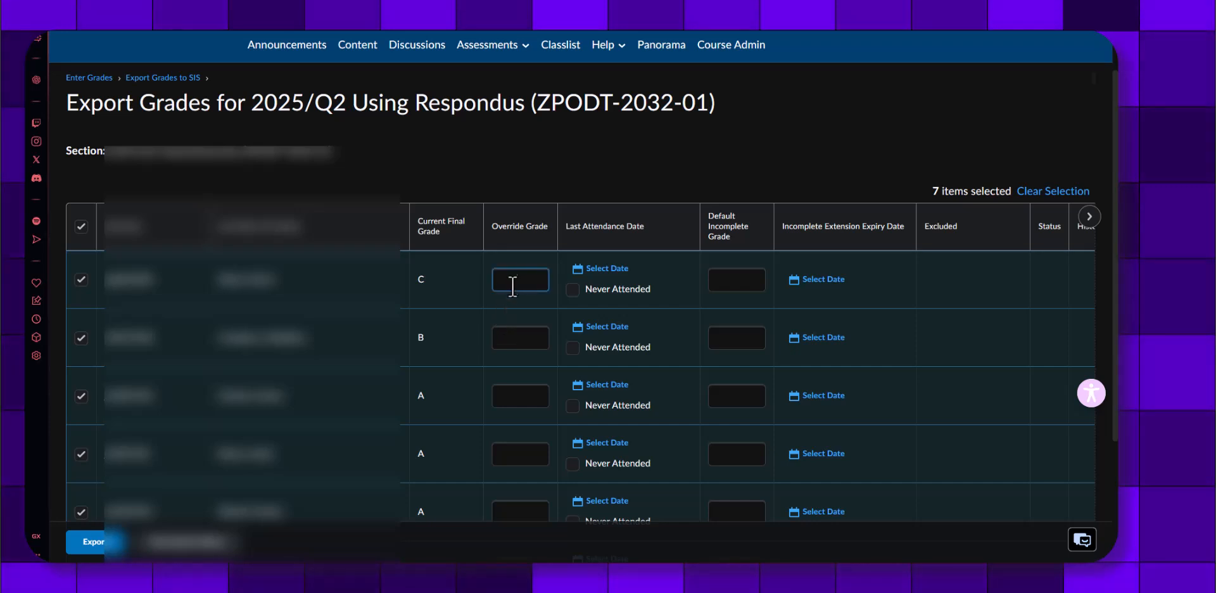
pyautogui.click(425, 283)
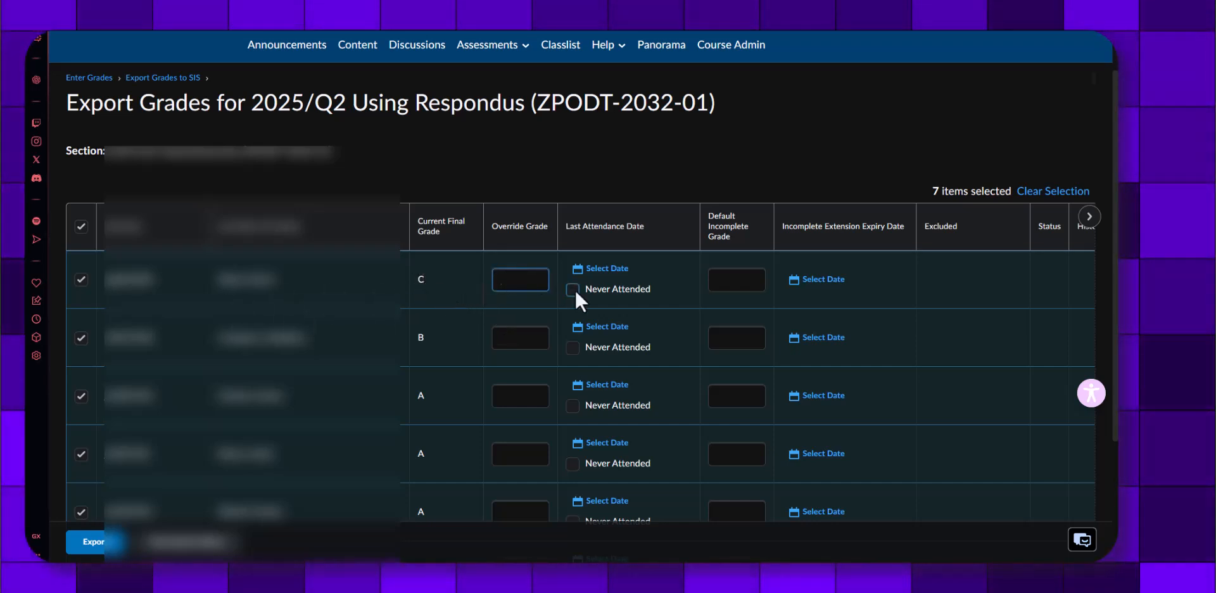
pyautogui.write('B')
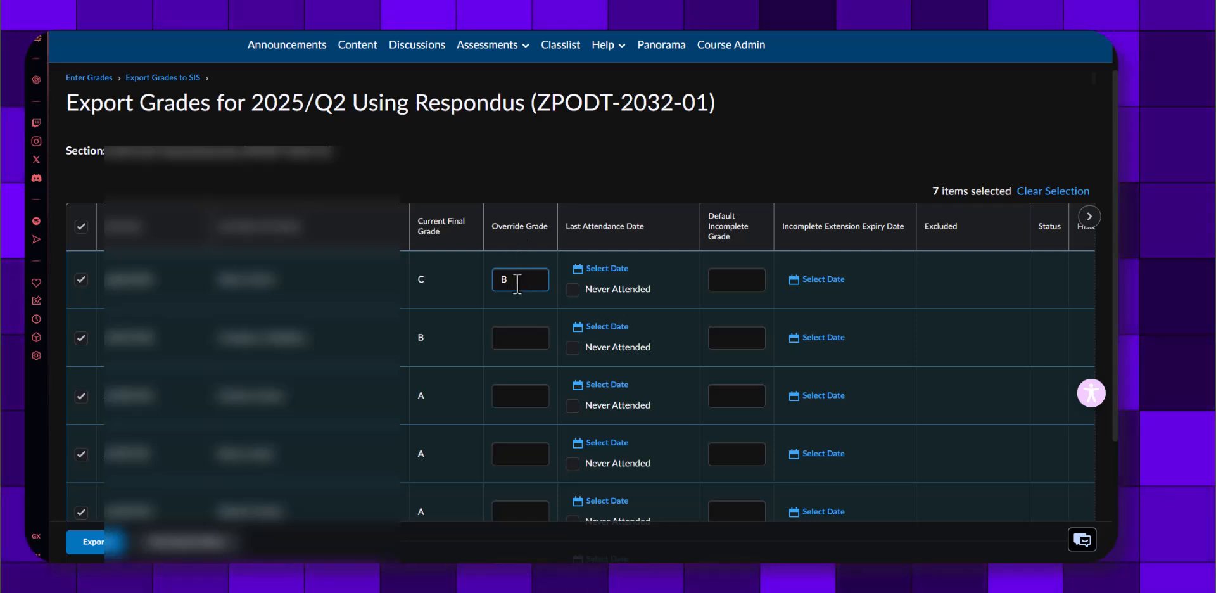
# Look through the remaining students in the export list and clear the first student's override grade
pyautogui.scroll(-1, 549, 338)
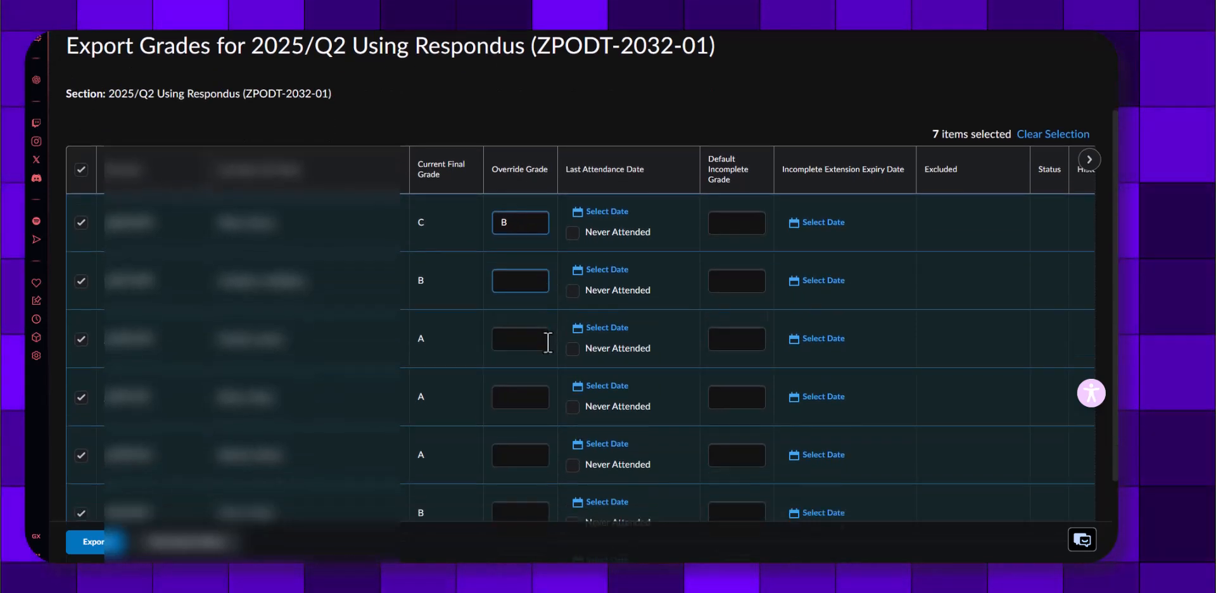
pyautogui.scroll(-2, 541, 359)
pyautogui.scroll(4, 541, 358)
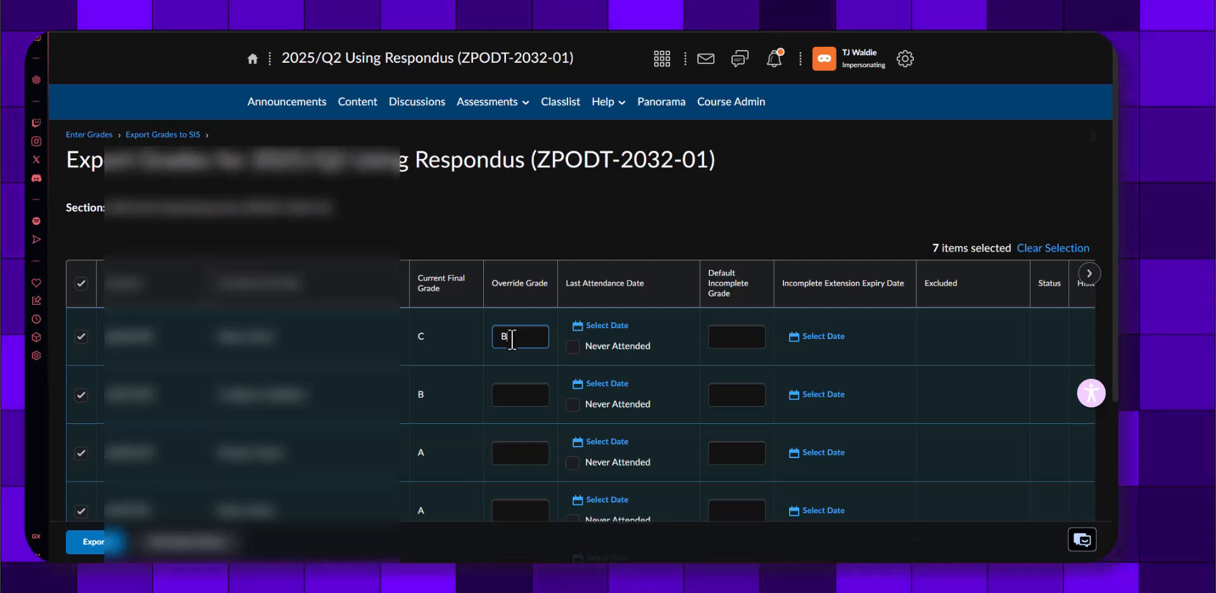
pyautogui.press('BackSpace')
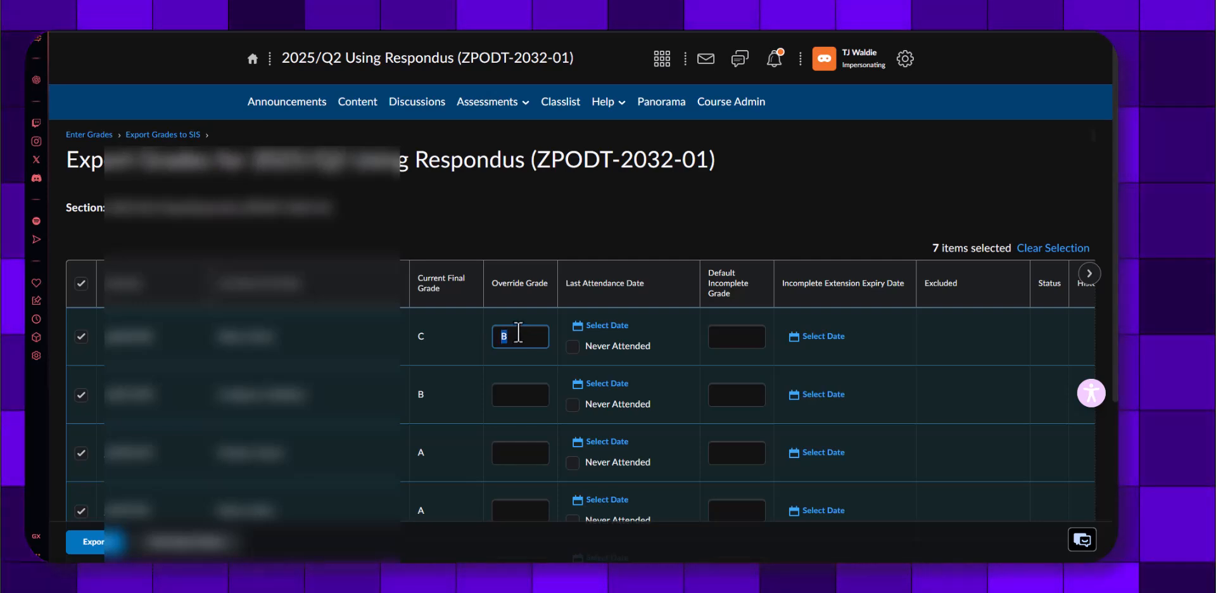
pyautogui.click(515, 225)
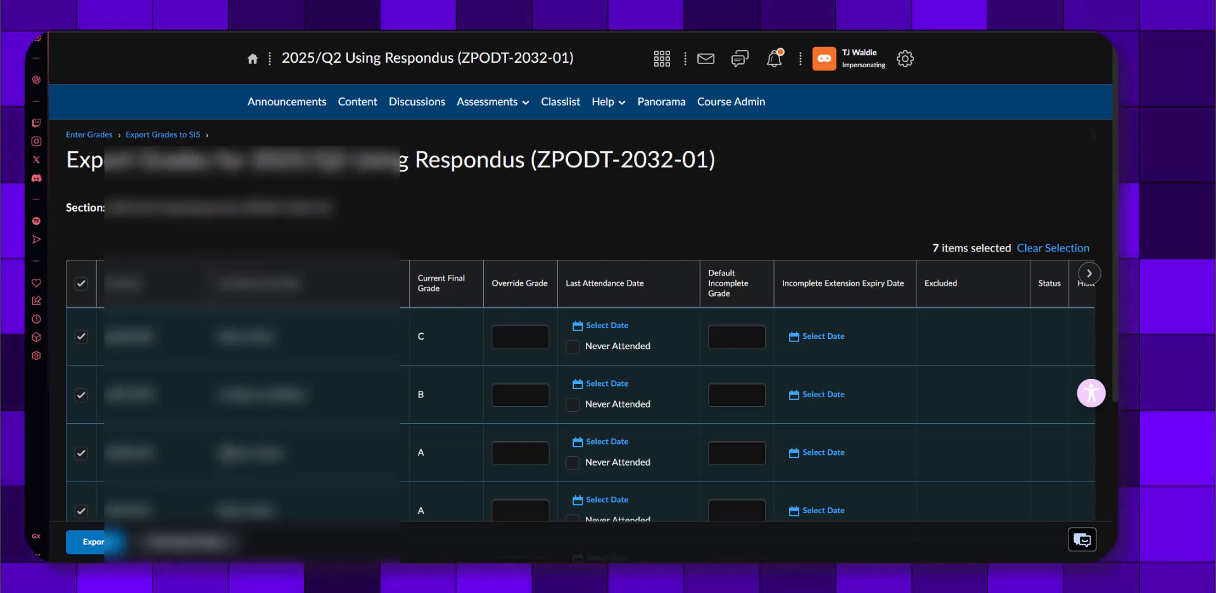
# Export the grades of all seven selected students to the SIS
pyautogui.click(95, 543)
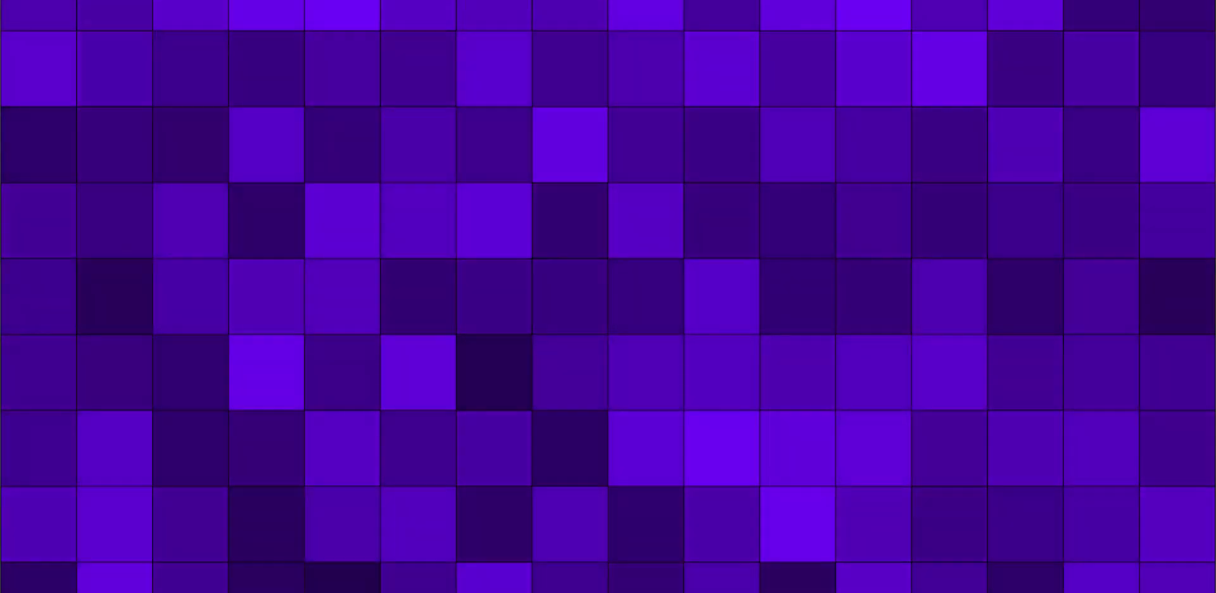